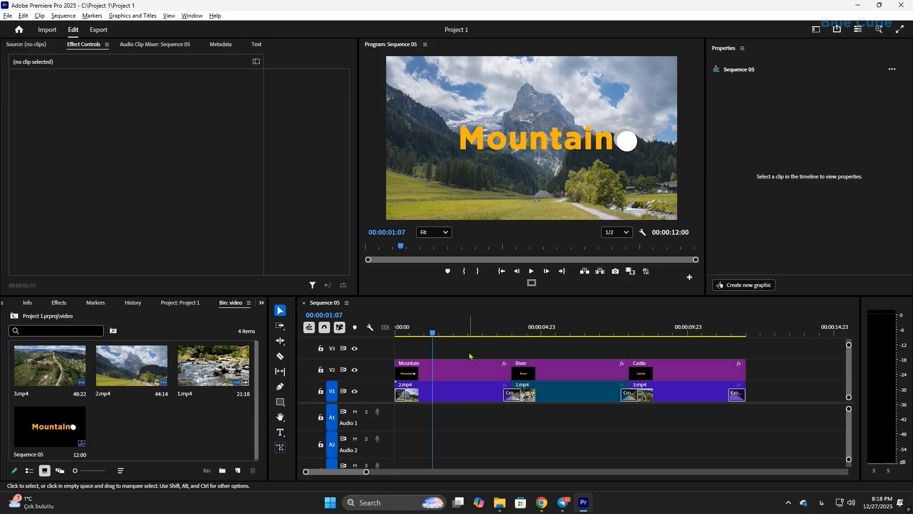
Step: Examine the effect settings of the 2.mp4 clip, the Mountain graphic and the transition between 2.mp4 and 1.mp4
click(450, 397)
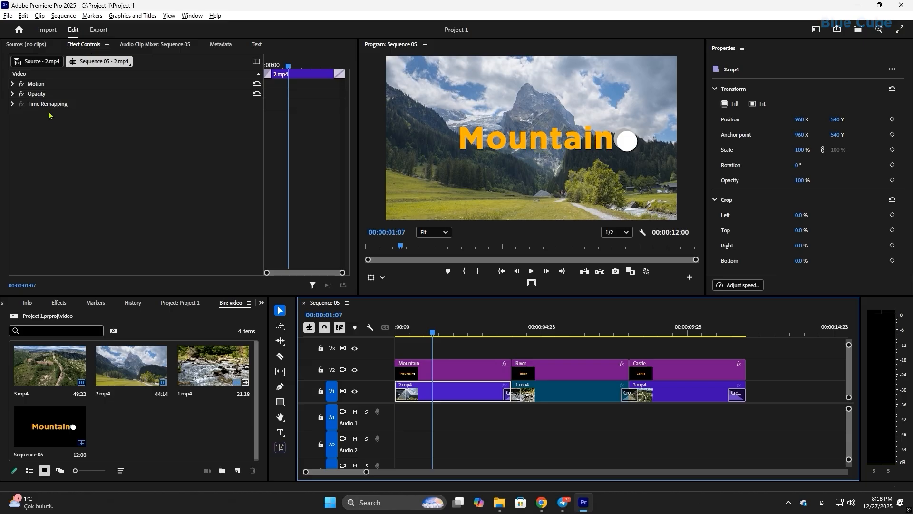
click(449, 369)
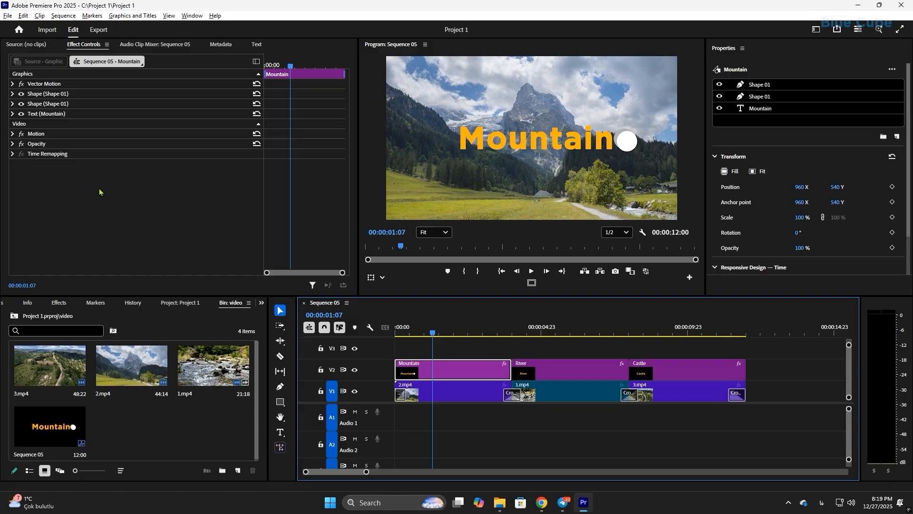
click(512, 397)
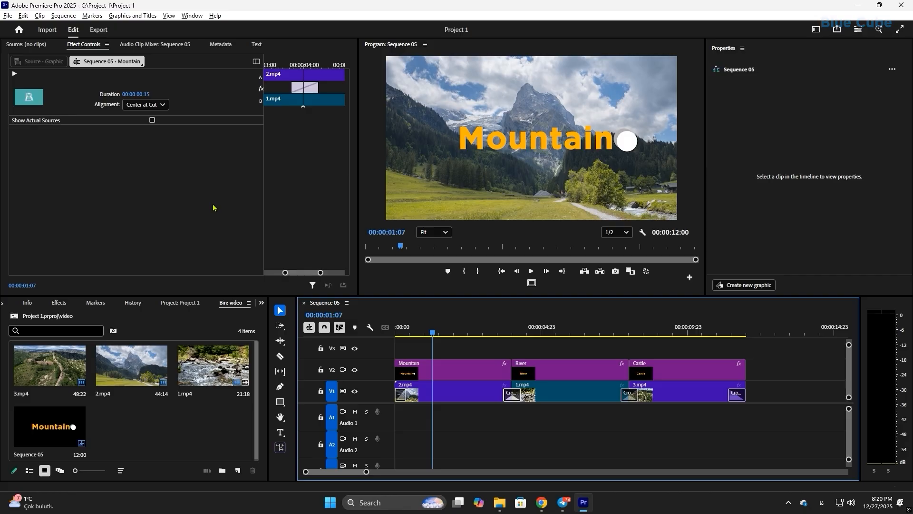
Step: Reselect the Mountain graphic in the sequence and expand its Vector Motion properties
click(444, 370)
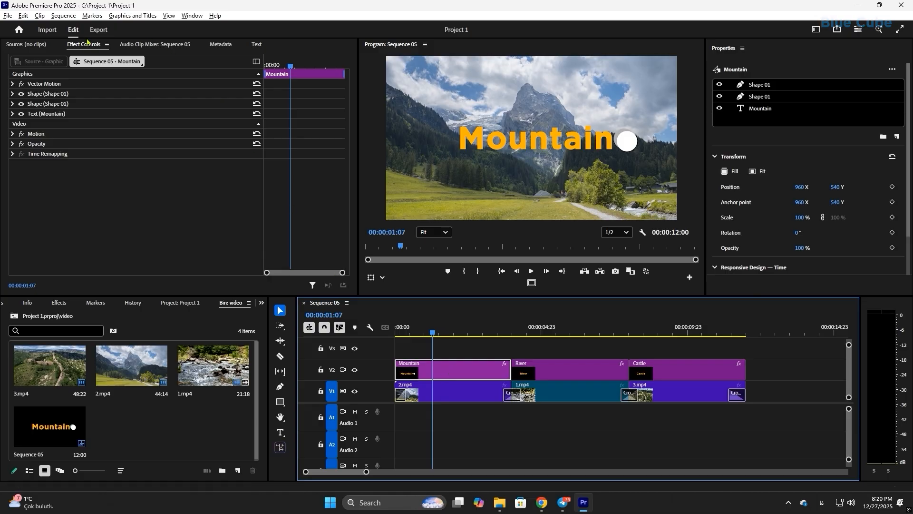
click(12, 84)
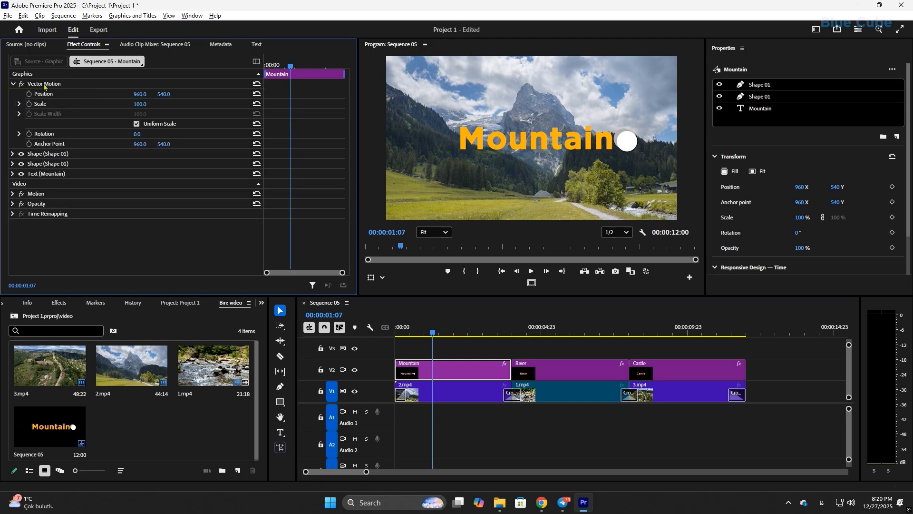
click(193, 15)
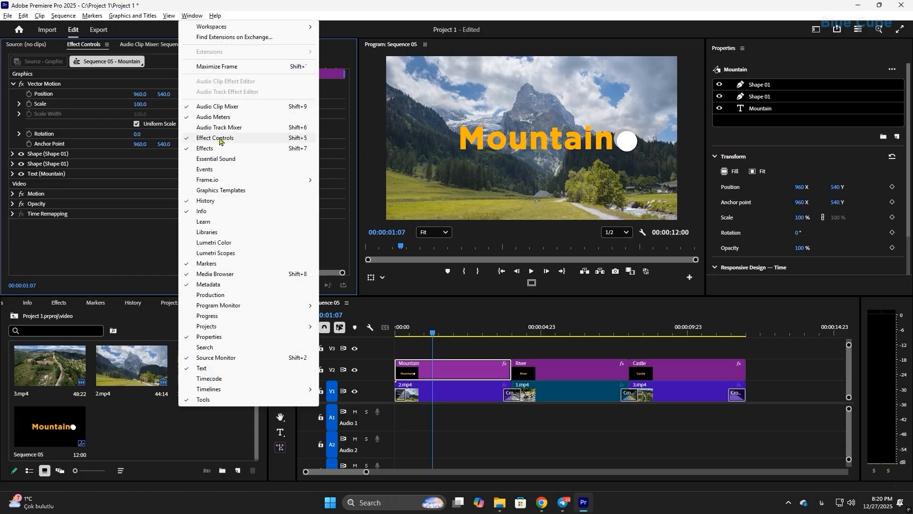
click(126, 241)
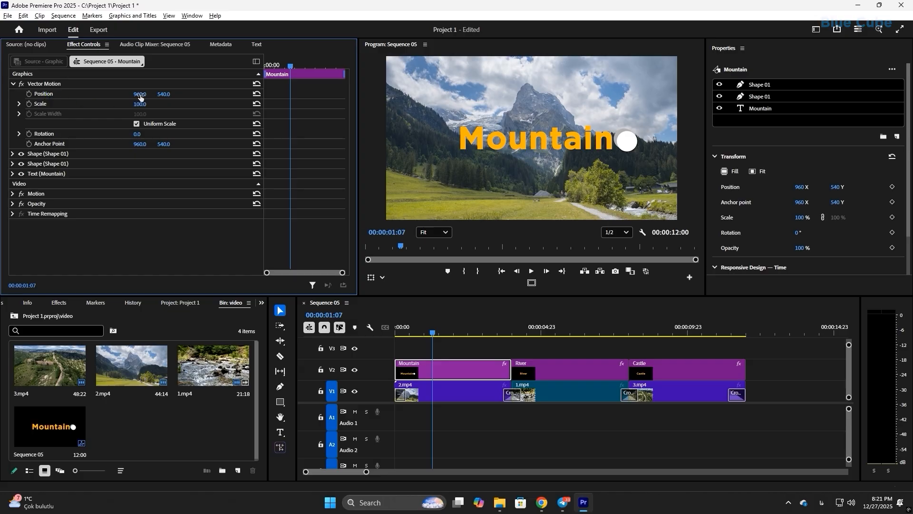
Step: Try moving the Mountain graphic to 959, 368 and scaling it to 91, resetting each Vector Motion property after its trial
drag(141, 98, 85, 94)
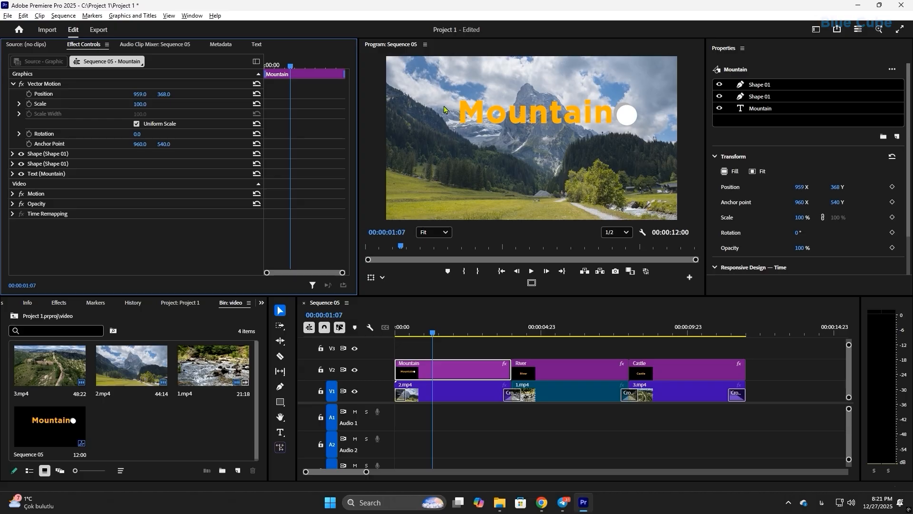
click(256, 94)
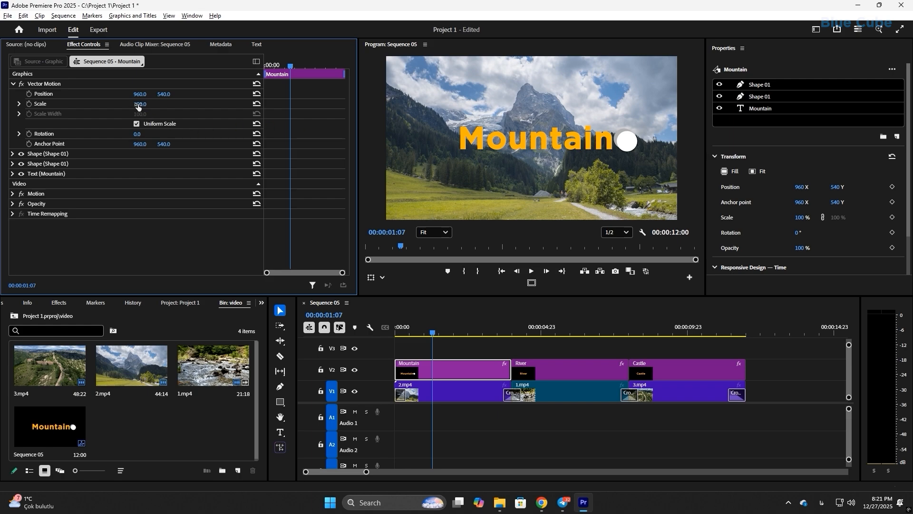
mouse_move(138, 107)
mouse_down()
mouse_move(159, 107)
mouse_move(117, 107)
mouse_move(134, 107)
mouse_up()
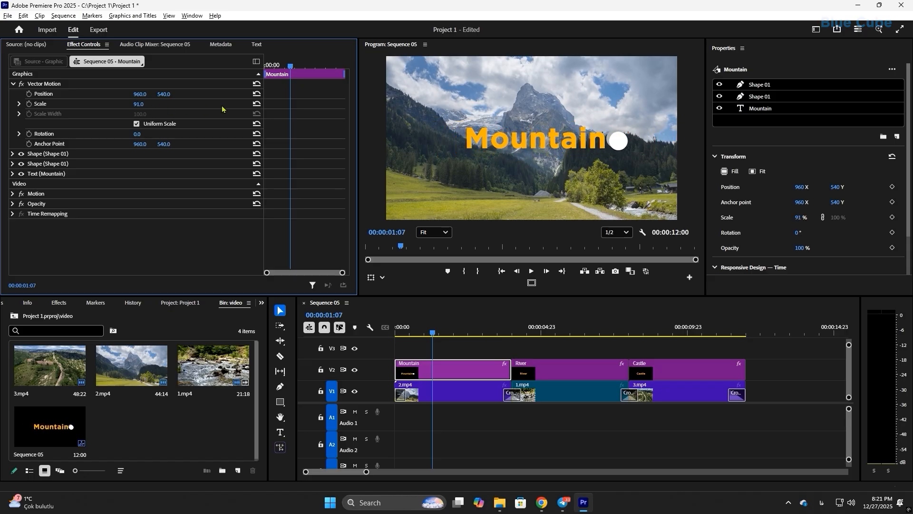
click(257, 104)
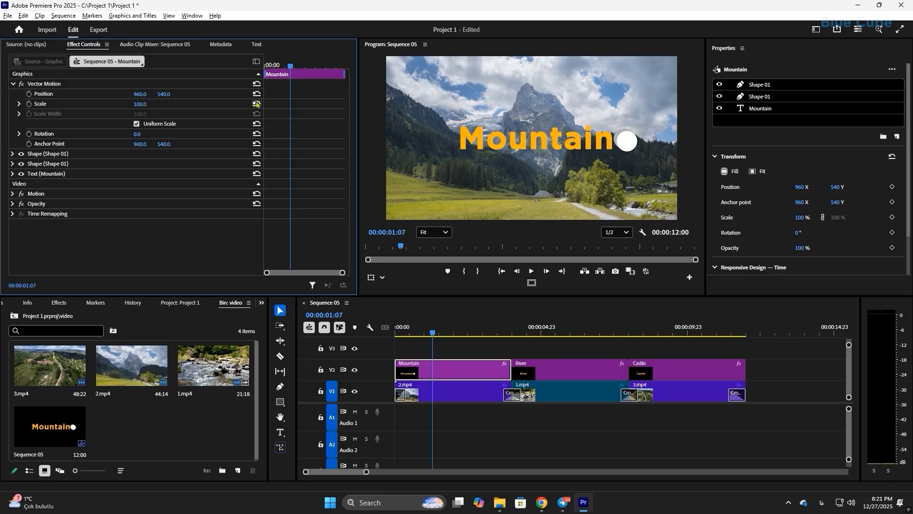
Step: Turn off Uniform Scale, try a scale height of 134 and width of 30, and reset both values
click(136, 124)
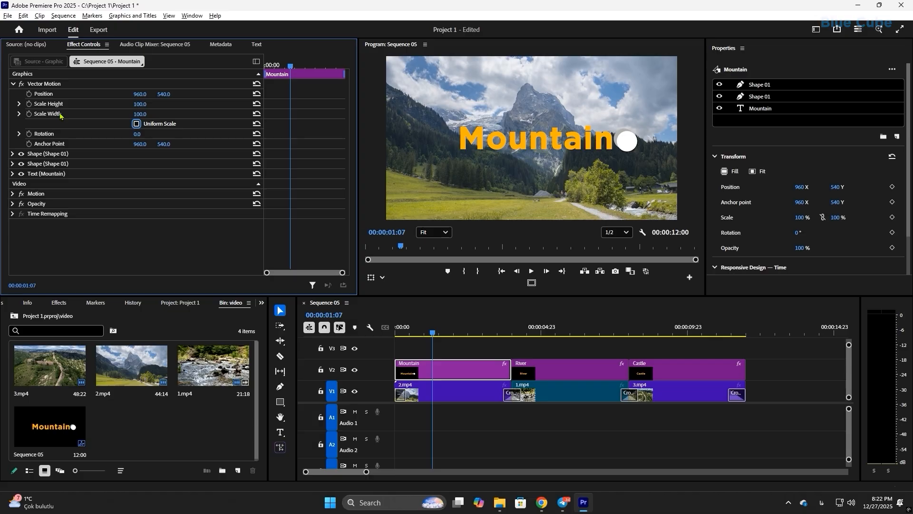
drag(140, 104, 107, 115)
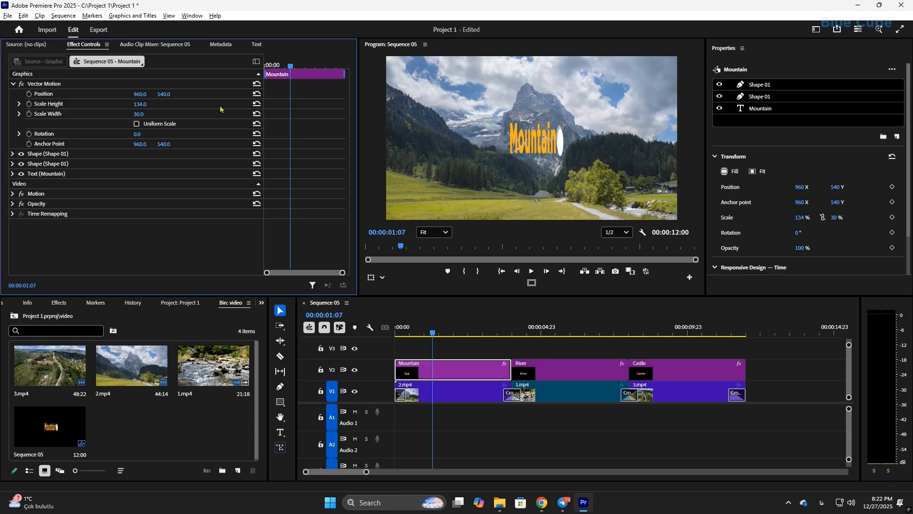
click(257, 104)
click(257, 114)
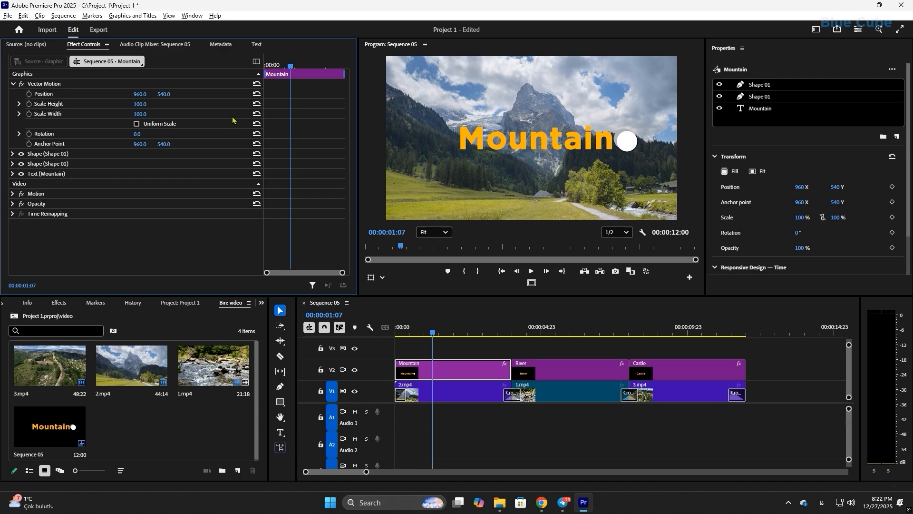
Step: Turn Uniform Scale back on, try scaling the Mountain graphic to 108, and reset the scale
click(137, 124)
mouse_move(138, 104)
mouse_down()
mouse_move(157, 104)
mouse_move(130, 103)
mouse_move(141, 103)
mouse_up()
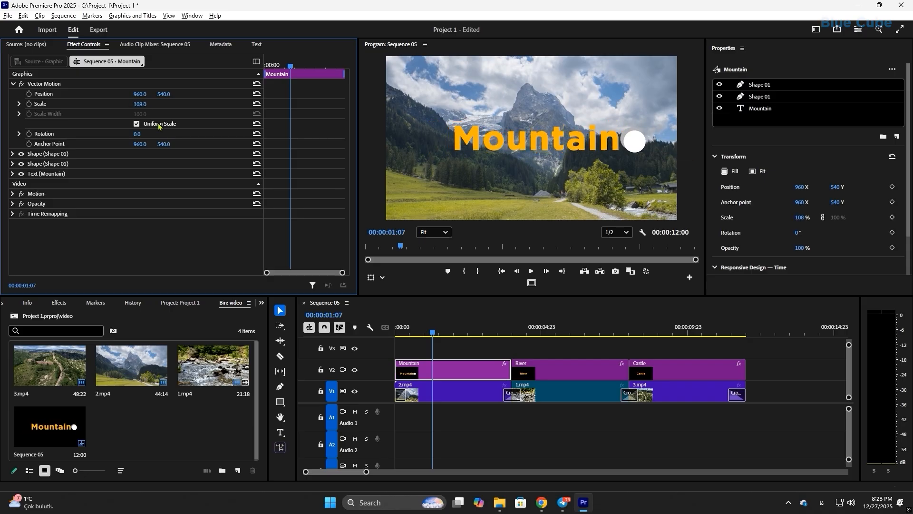
click(256, 104)
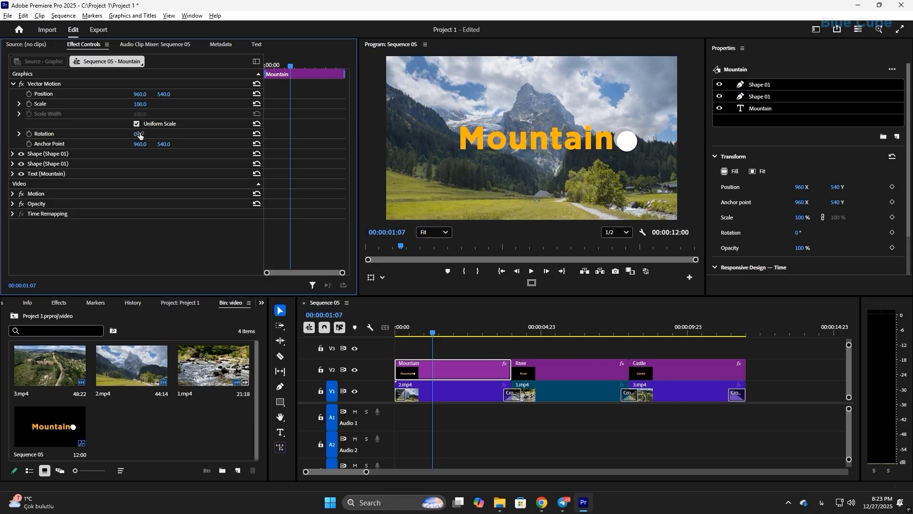
Step: Try rotating the Mountain graphic to 34° and, with its anchor point shown, to 7°, resetting the rotation each time
drag(139, 136, 261, 134)
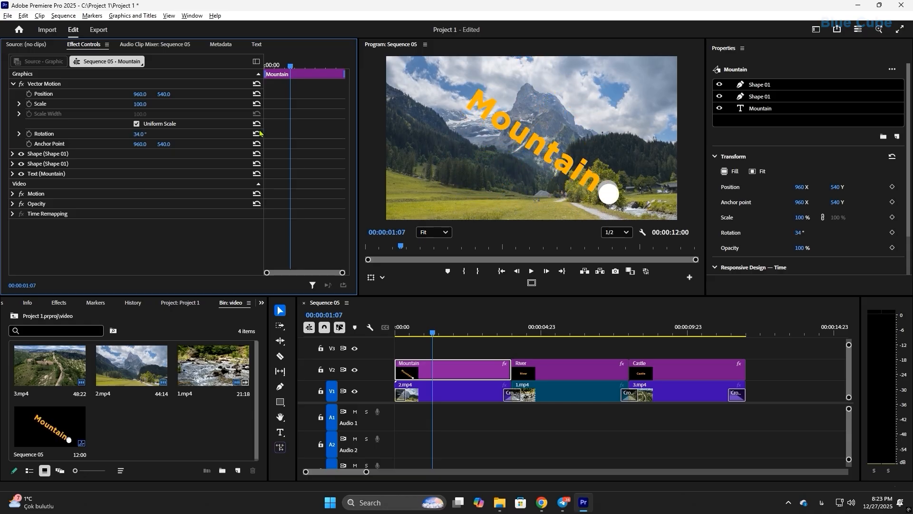
click(257, 134)
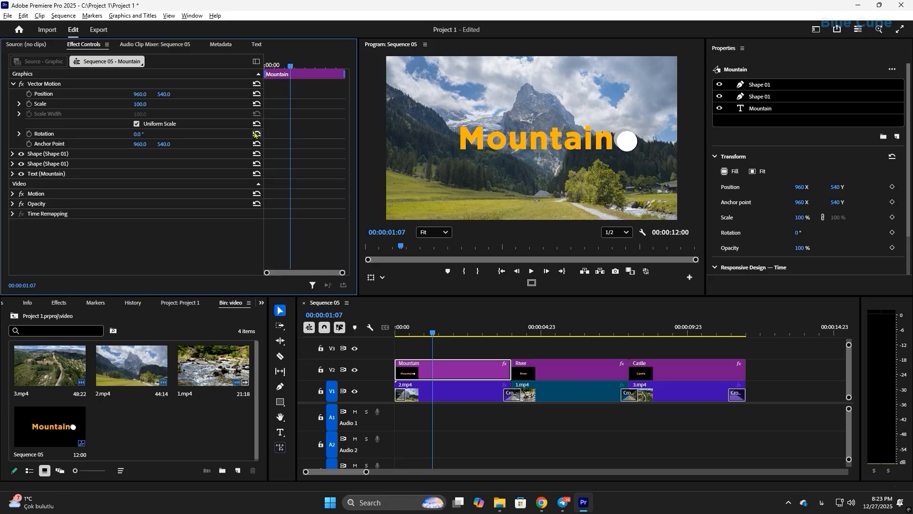
click(47, 147)
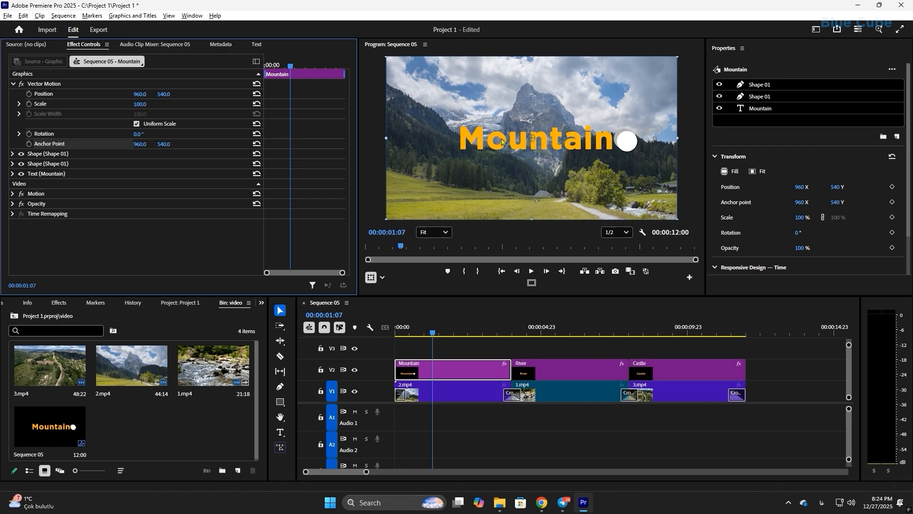
mouse_move(134, 135)
mouse_down()
mouse_move(177, 135)
mouse_move(125, 135)
mouse_up()
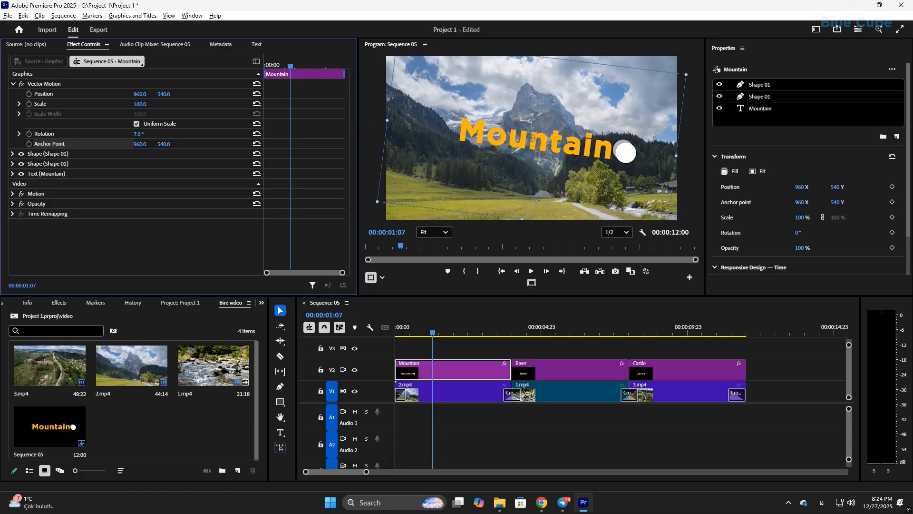
click(255, 134)
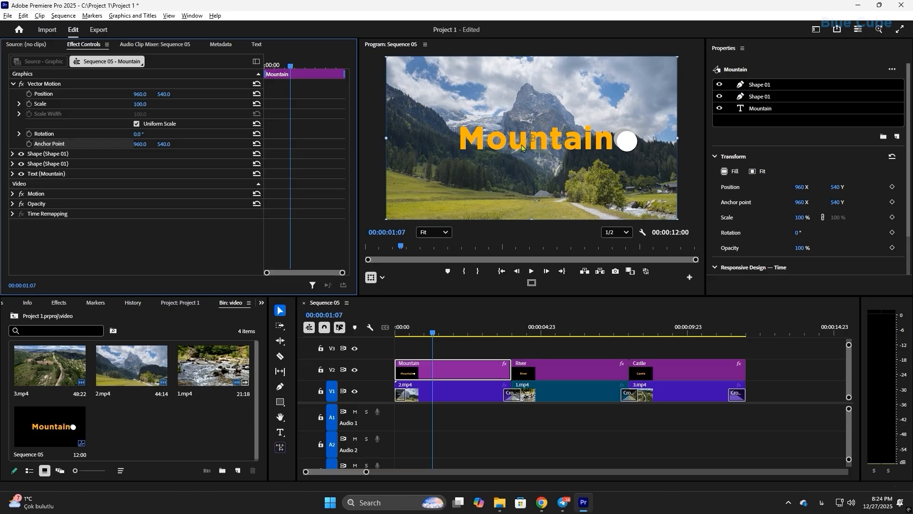
Step: Move the anchor point to about 511, 493 on the letter M, try rotation and scale around it, and reset the anchor point and position
drag(533, 141, 463, 132)
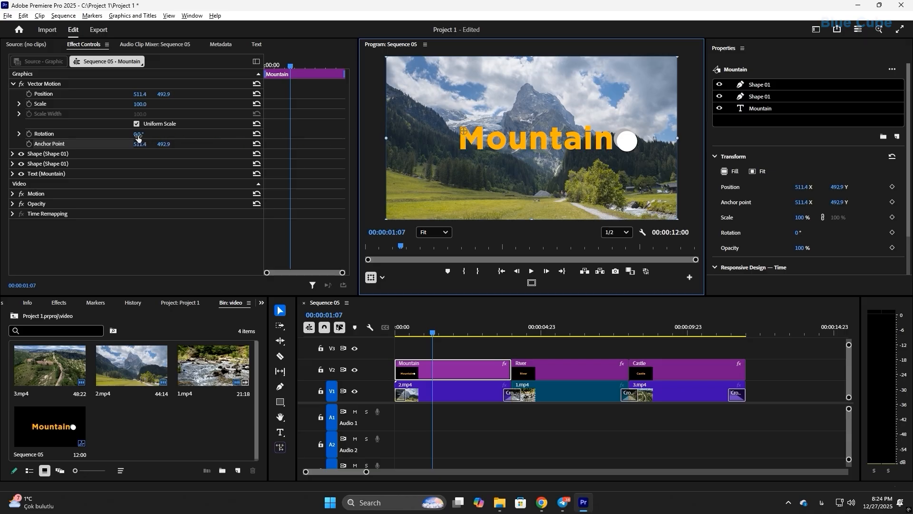
mouse_move(138, 134)
mouse_down()
mouse_move(149, 134)
mouse_move(130, 134)
mouse_up()
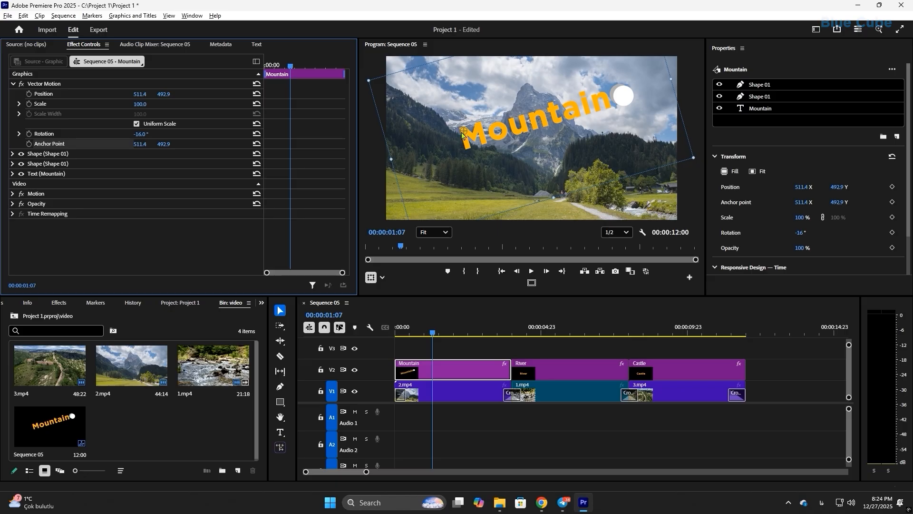
key(ctrl+z)
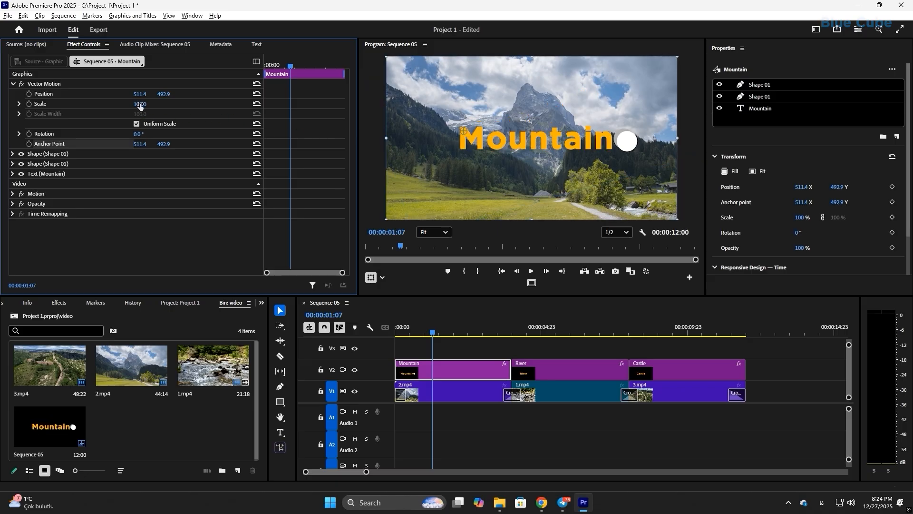
drag(139, 106, 257, 106)
click(256, 144)
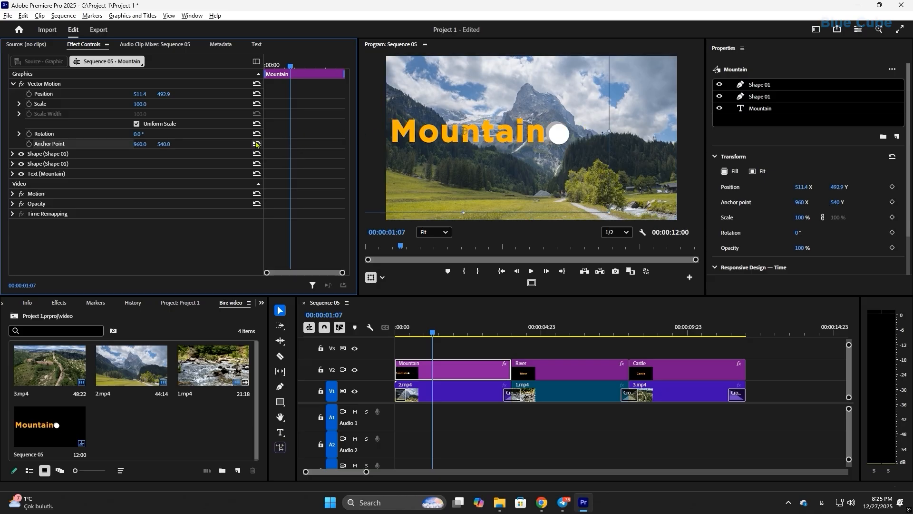
click(256, 94)
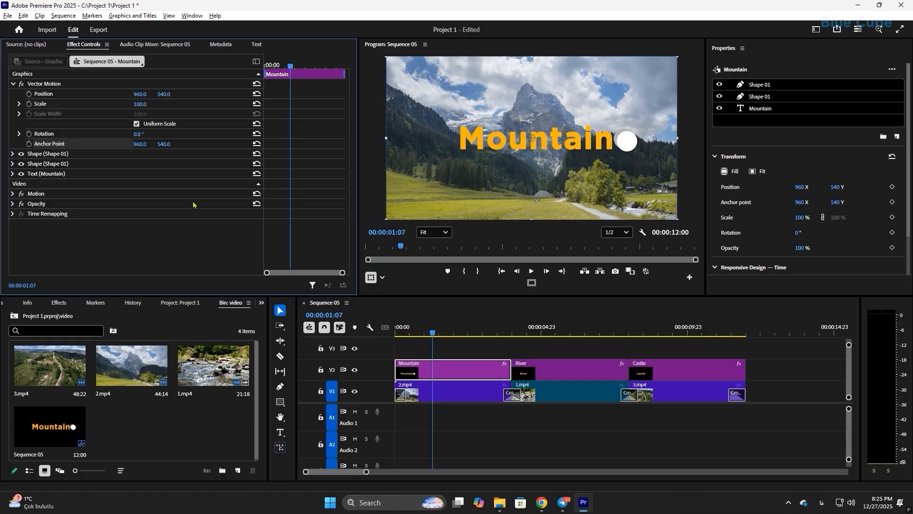
Step: Try an anchor point X of 851 and undo it, try the anchor at about 612, 521, and reset anchor point and position
drag(139, 144, 88, 144)
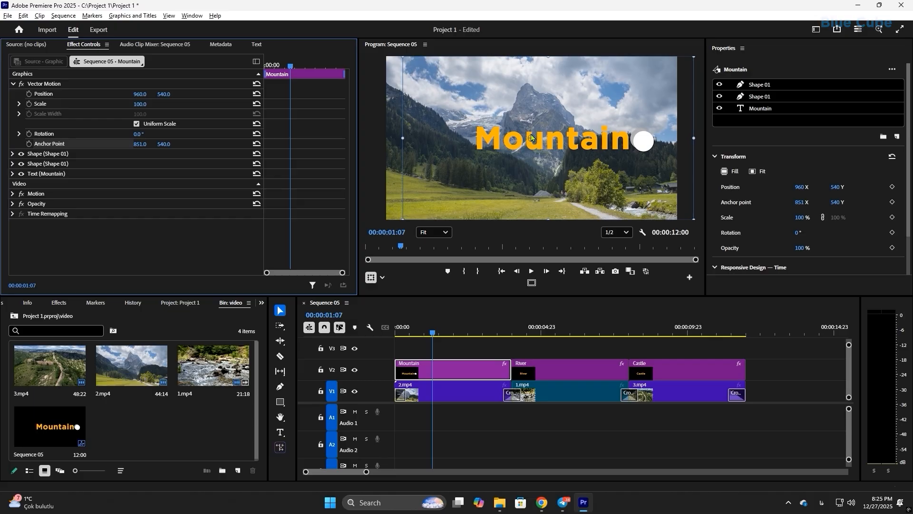
key(ctrl+z)
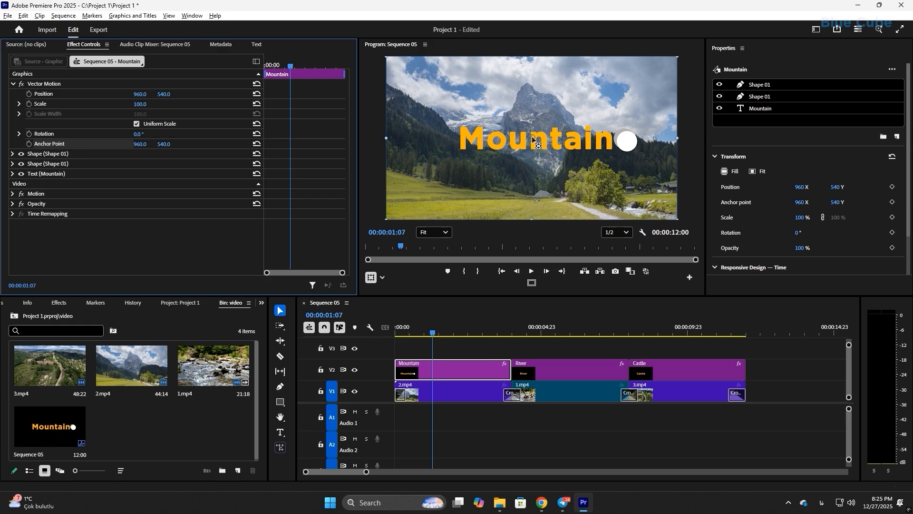
drag(533, 139, 480, 137)
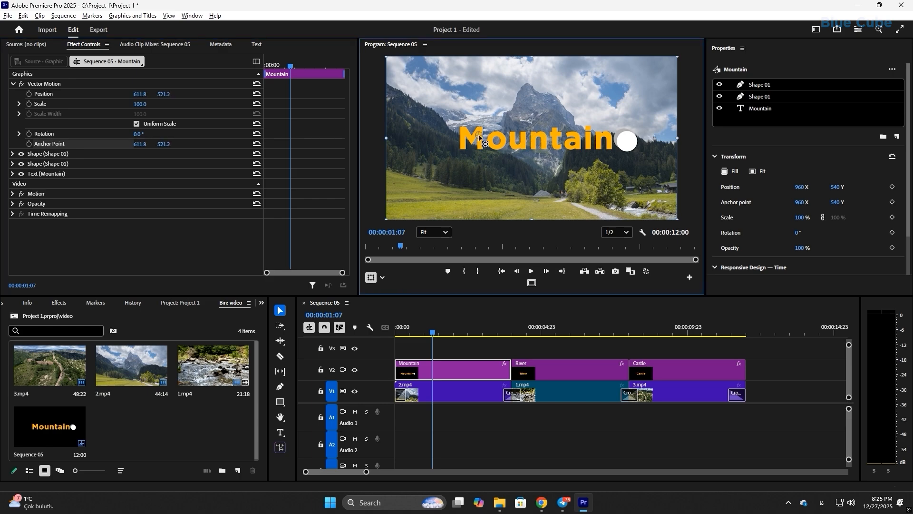
click(257, 143)
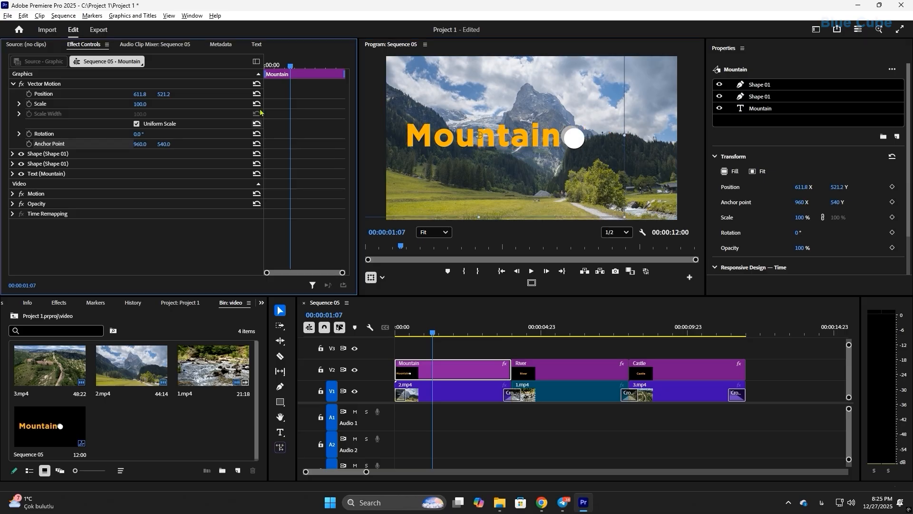
click(257, 93)
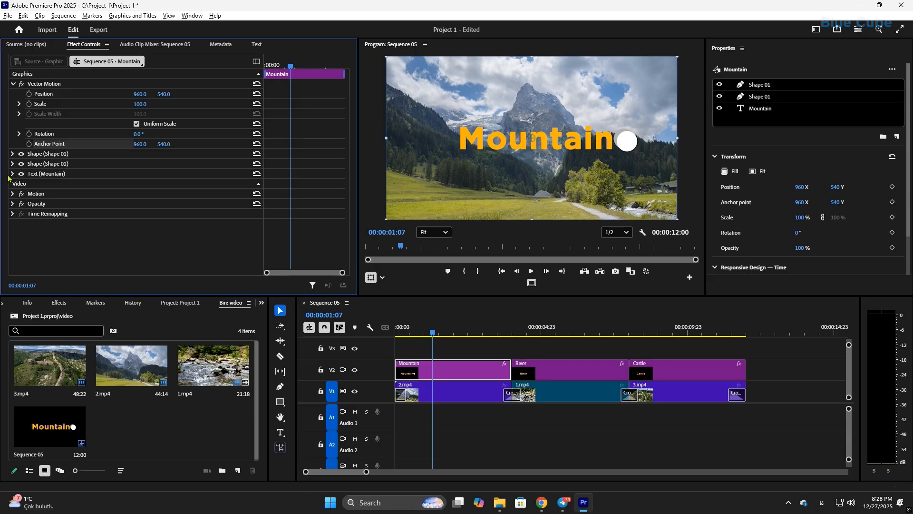
Step: Expand the Mountain text layer's settings, undo a trial Transform adjustment, and reset the layer's Position to 960, 540
click(42, 174)
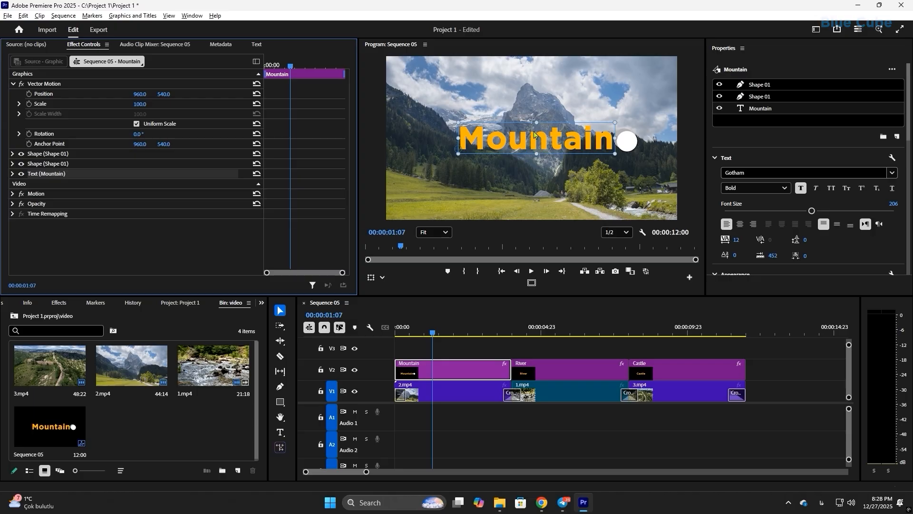
click(13, 174)
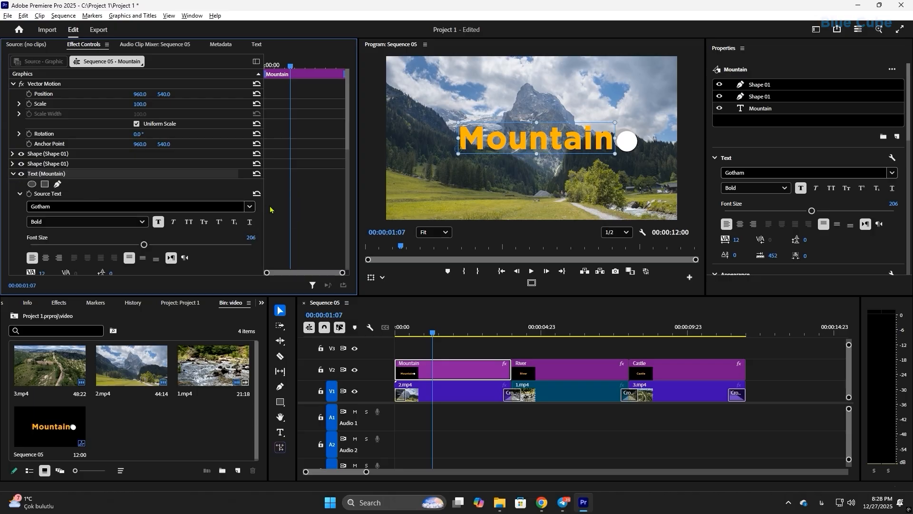
scroll(189, 264, down, 10)
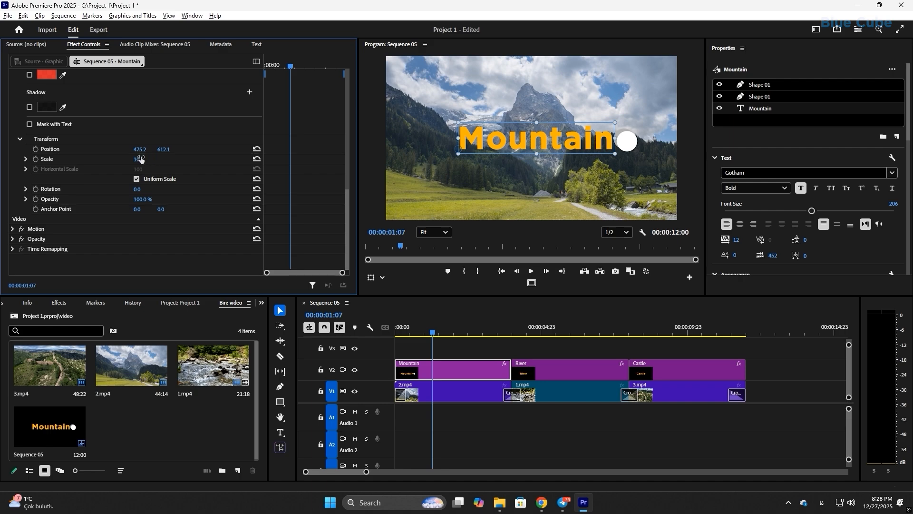
drag(138, 159, 194, 149)
key(ctrl+z)
click(256, 149)
click(257, 150)
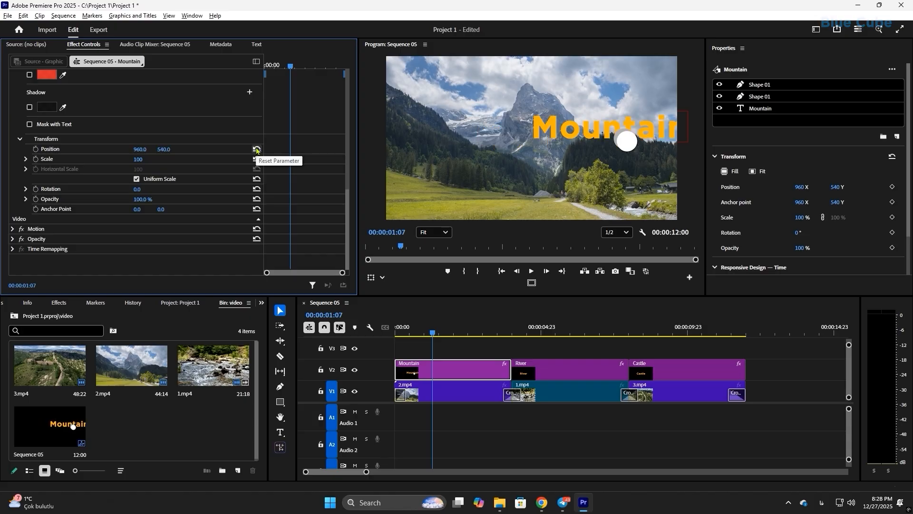
Step: Undo the Position reset of the Mountain text layer, keeping its Opacity at 100%
key(ctrl+z)
key(ctrl+z)
key(ctrl+z)
key(ctrl+z)
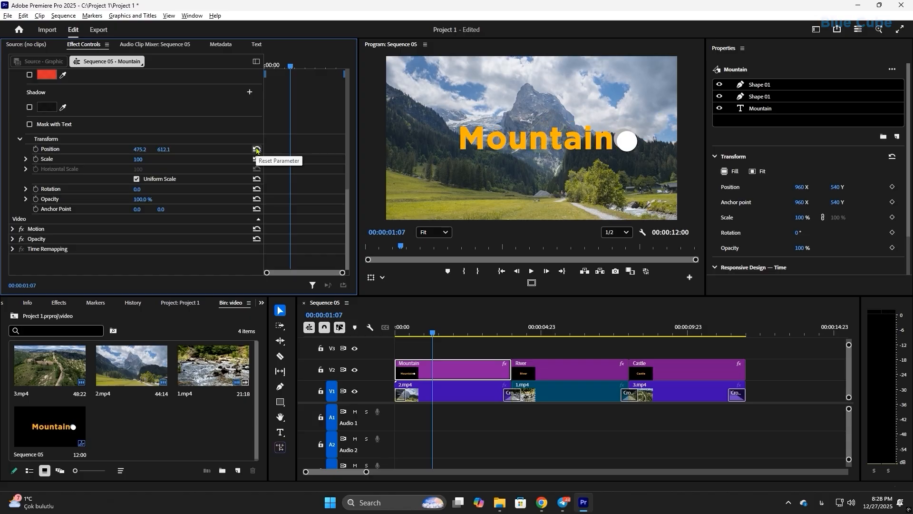
key(ctrl+z)
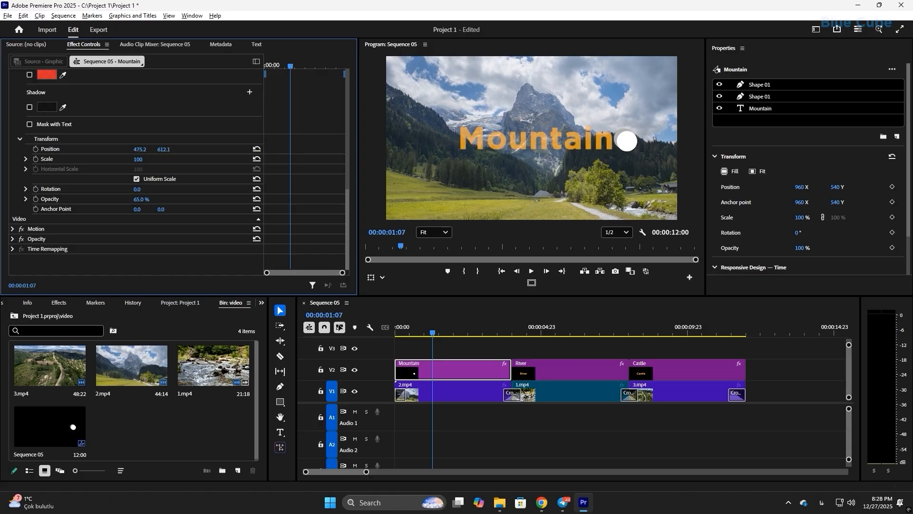
key(ctrl+shift+z)
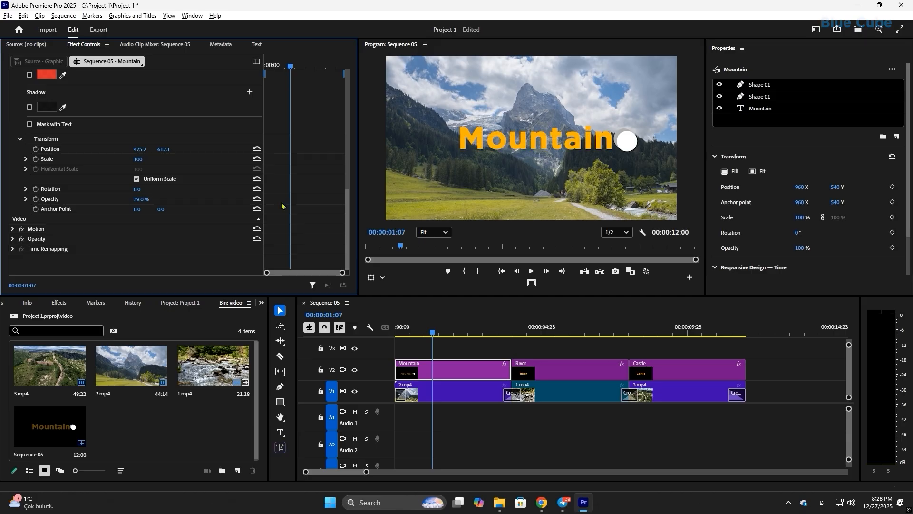
Step: Try rotating the Mountain text layer to 5° and changing its fill colour to green, undoing each trial
drag(137, 189, 157, 191)
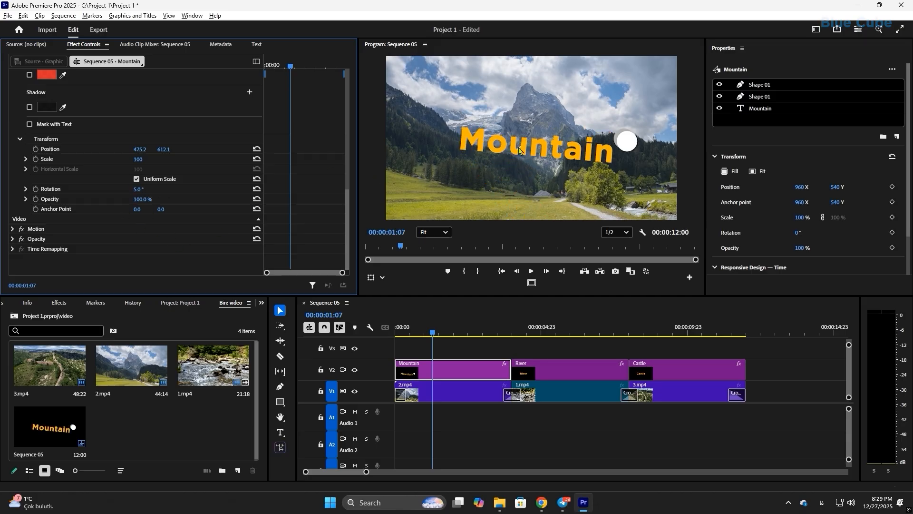
key(ctrl+z)
scroll(72, 172, up, 1)
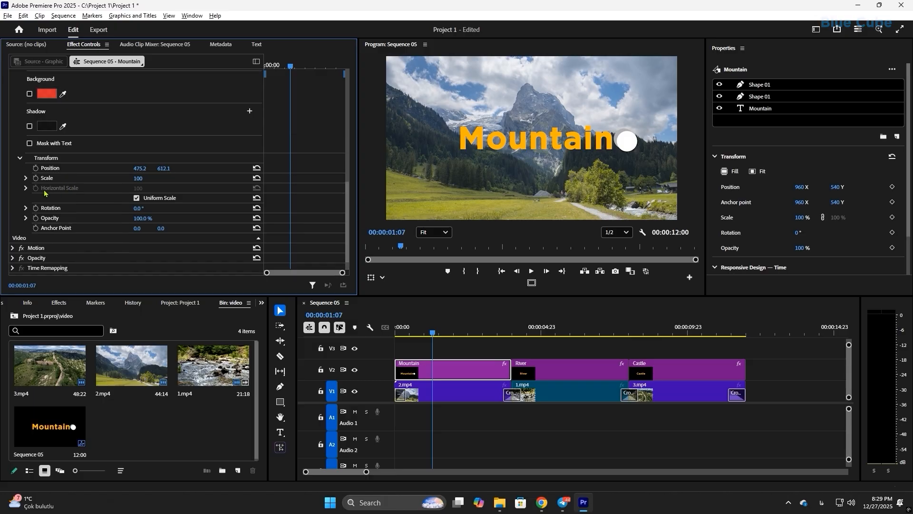
scroll(20, 159, up, 8)
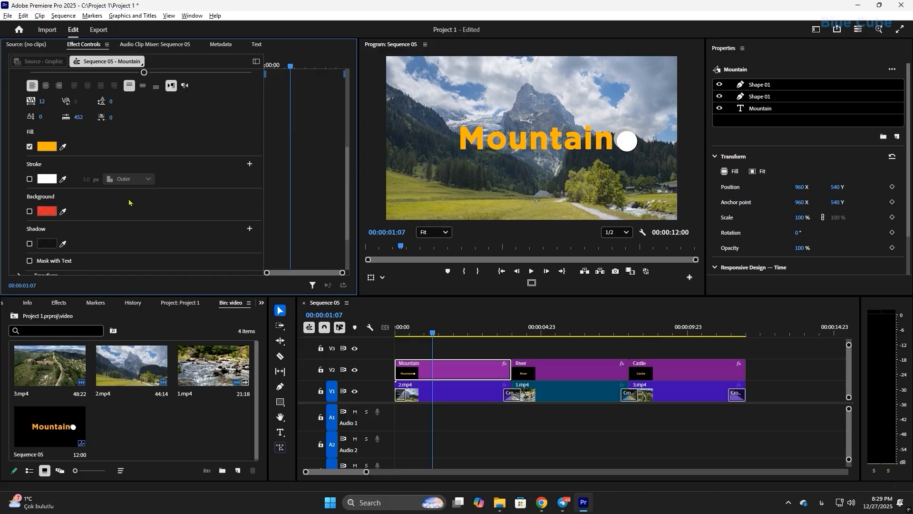
click(46, 261)
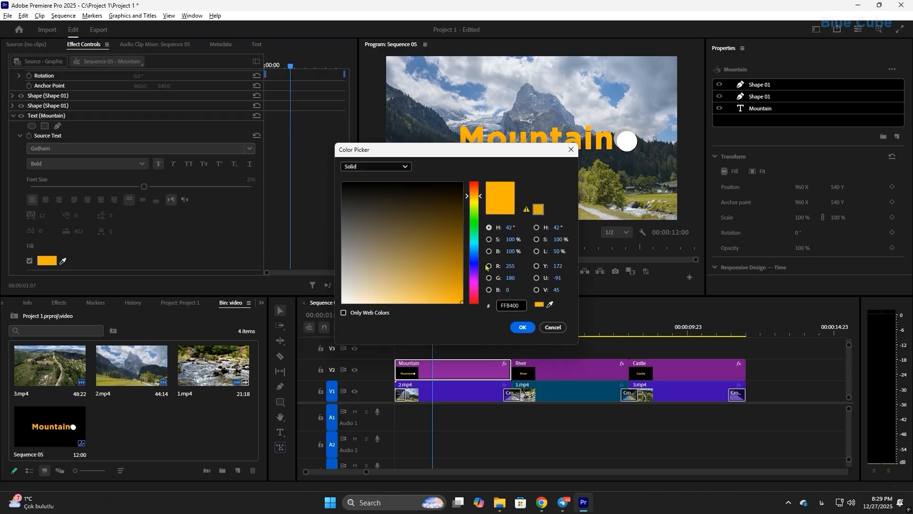
click(474, 227)
click(571, 149)
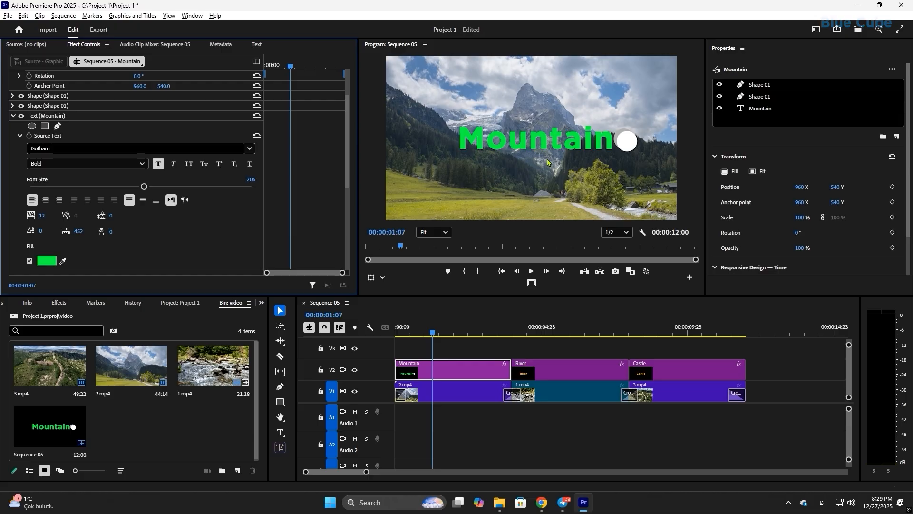
key(ctrl+z)
Step: Collapse the Mountain text settings, expand the lower Shape 01 layer, and view its fill colour
click(13, 116)
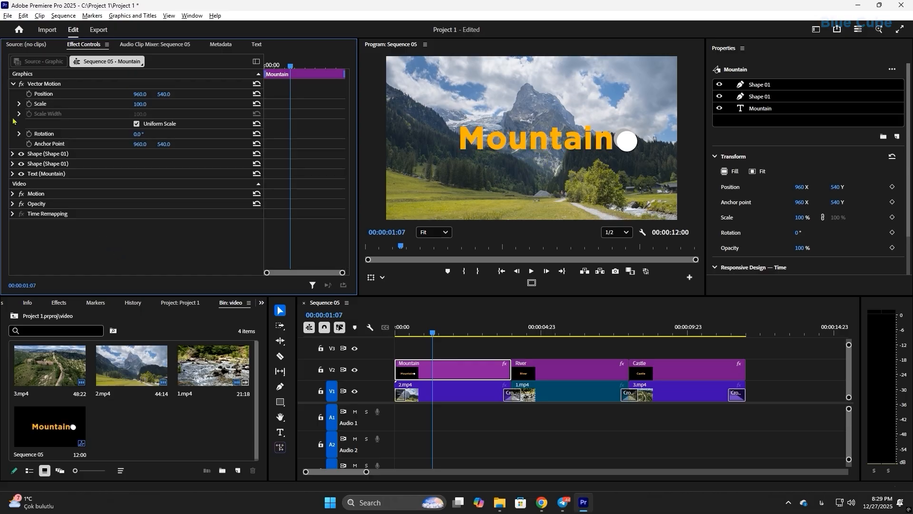
click(12, 163)
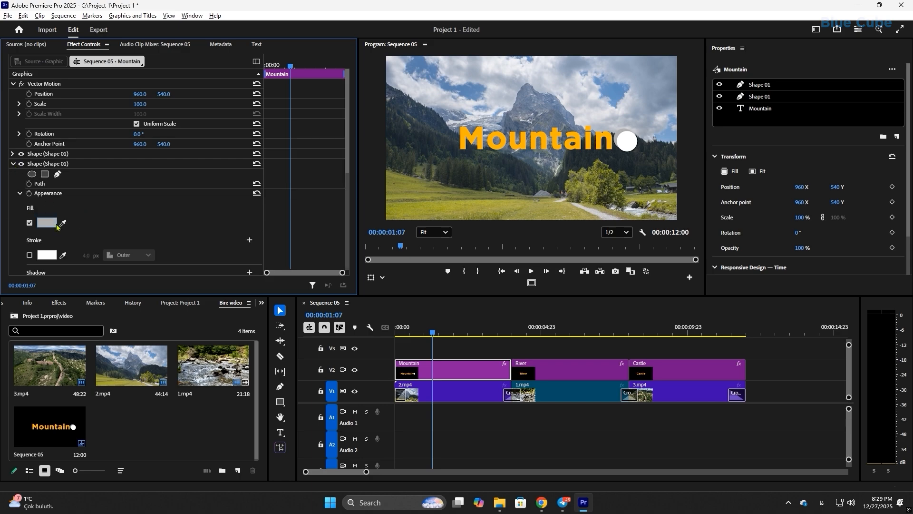
click(47, 222)
click(522, 327)
Step: Select each layer of the Mountain graphic in turn, collapse the lower shape's settings, and select the video Motion effect
click(761, 85)
click(760, 97)
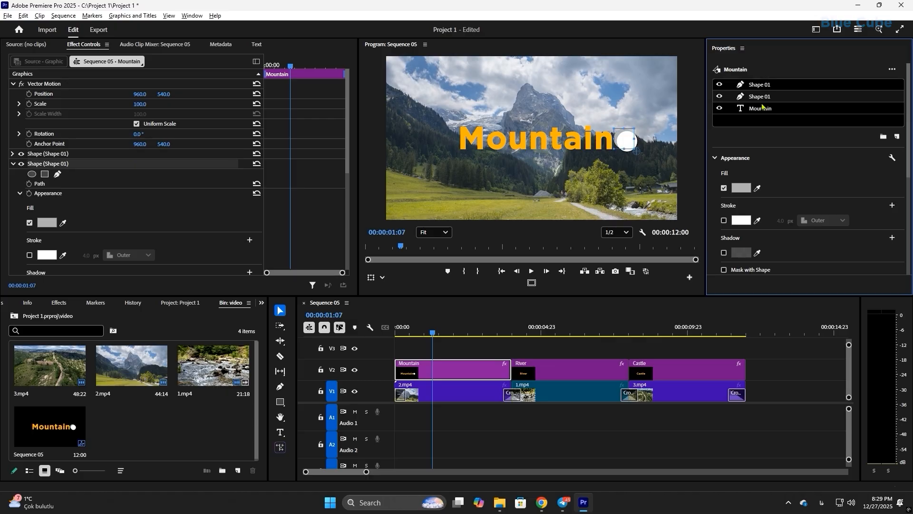
click(761, 109)
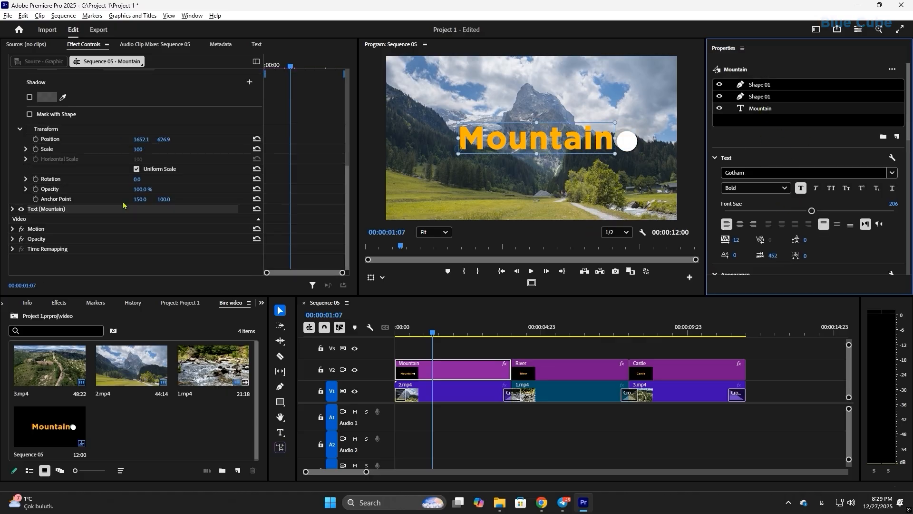
drag(354, 215, 352, 114)
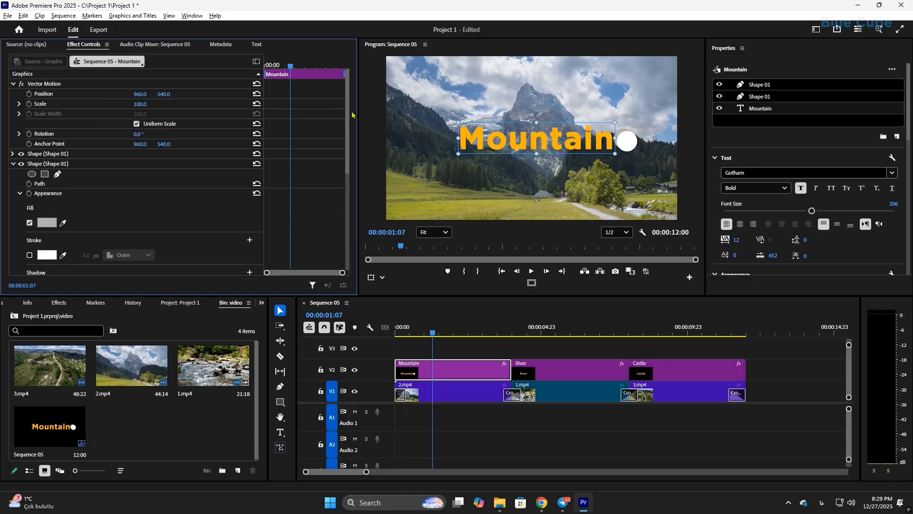
click(12, 163)
click(143, 193)
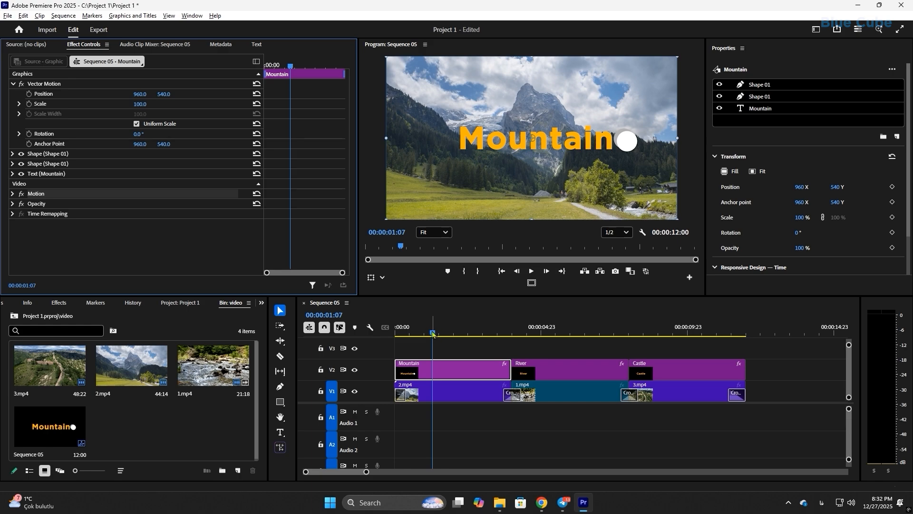
Step: Return the playhead to the sequence start and remove the transition at the beginning of 2.mp4
drag(432, 333, 396, 333)
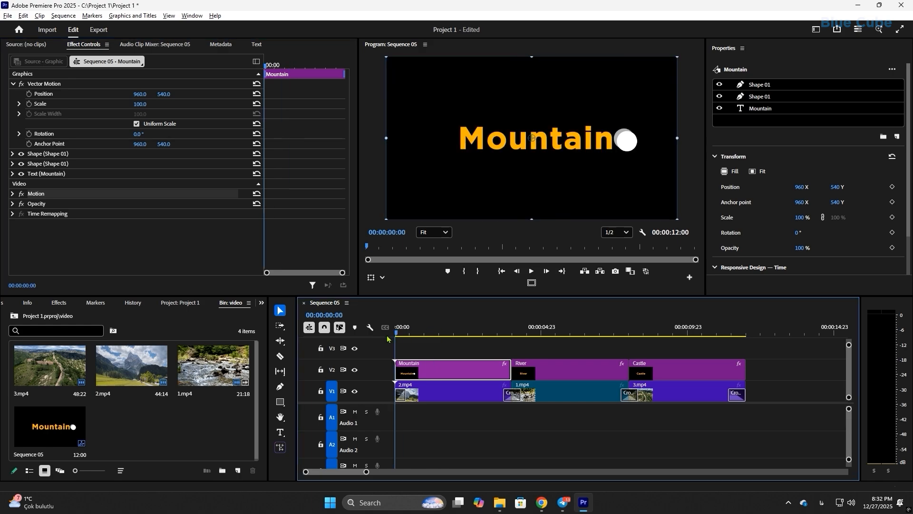
click(401, 396)
right_click(402, 396)
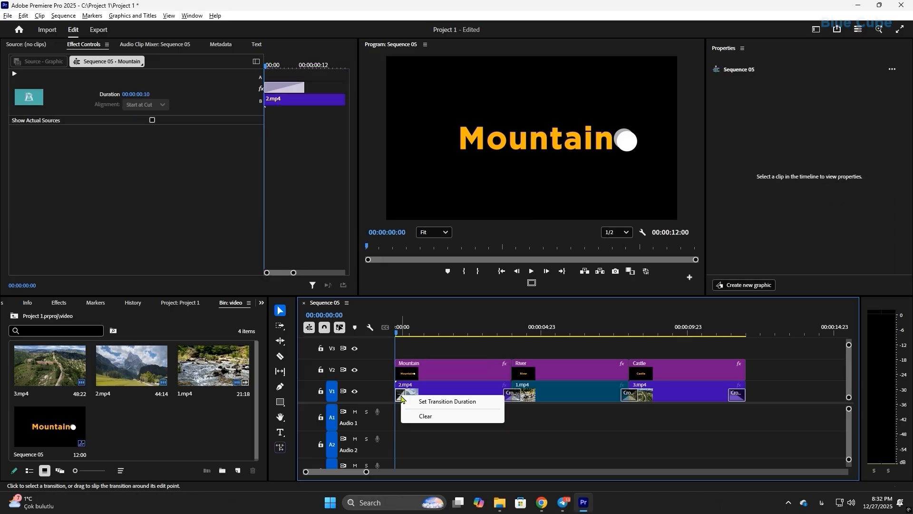
click(426, 417)
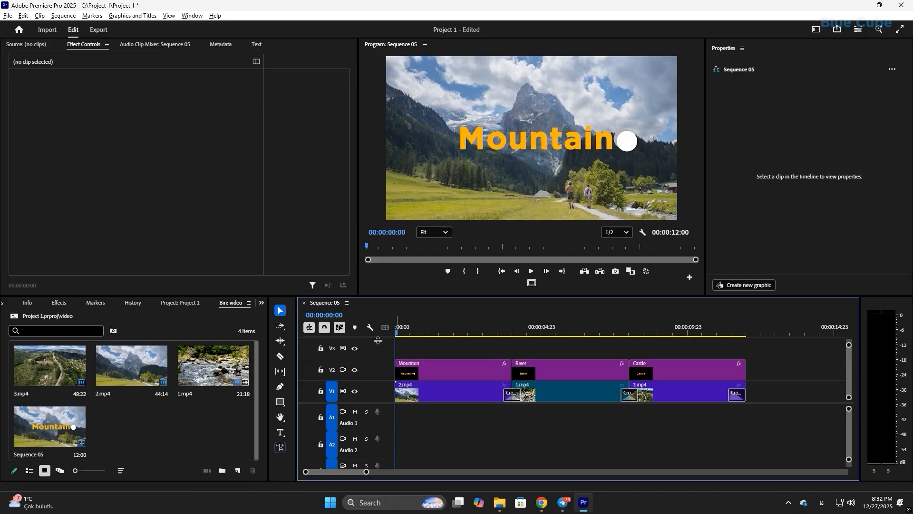
Step: Add a Vector Motion Scale keyframe of 100 at 00:00:00:00 on the Mountain graphic and inspect it up close
click(426, 370)
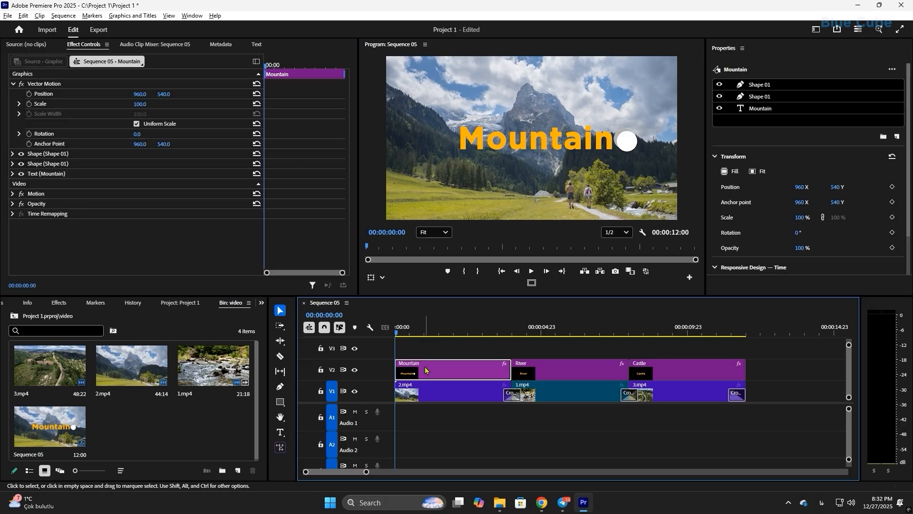
click(29, 104)
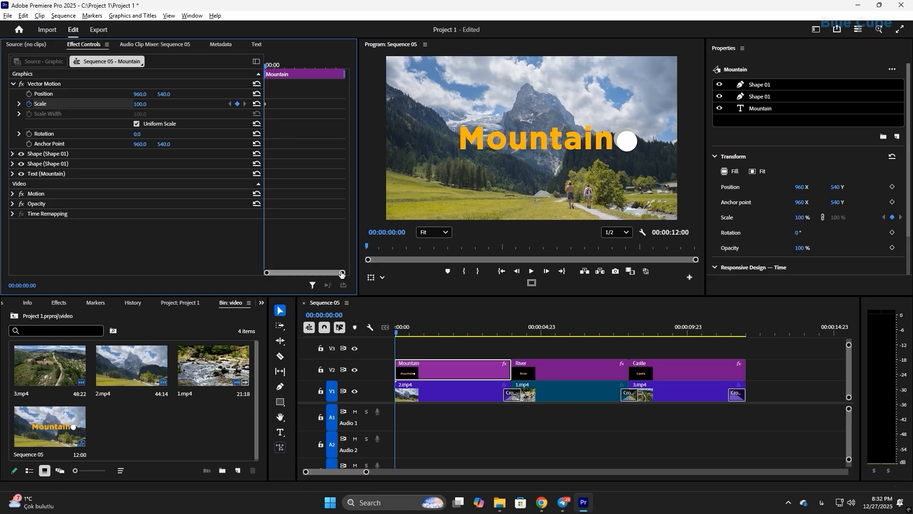
drag(342, 272, 300, 273)
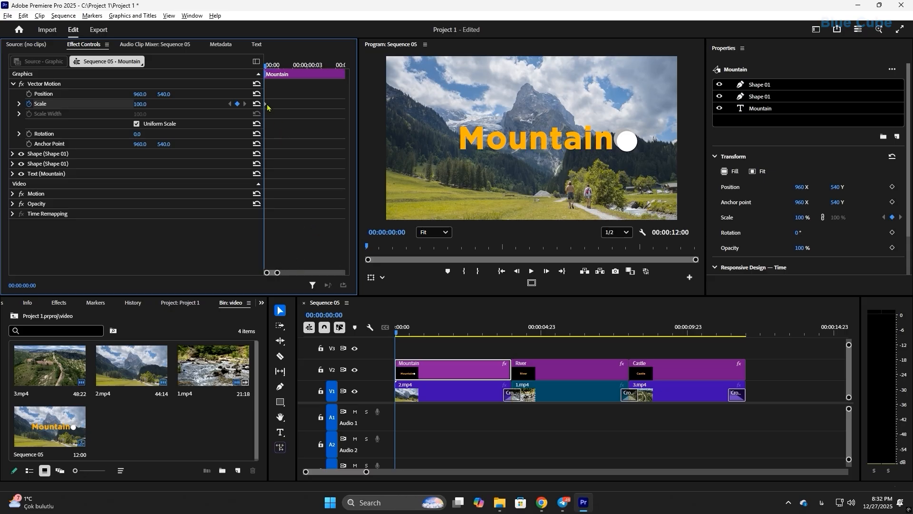
click(278, 65)
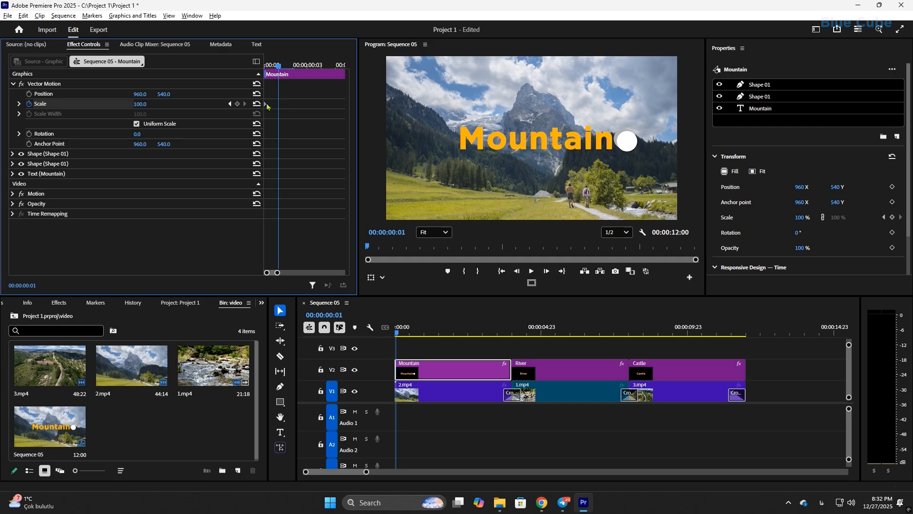
key(Left)
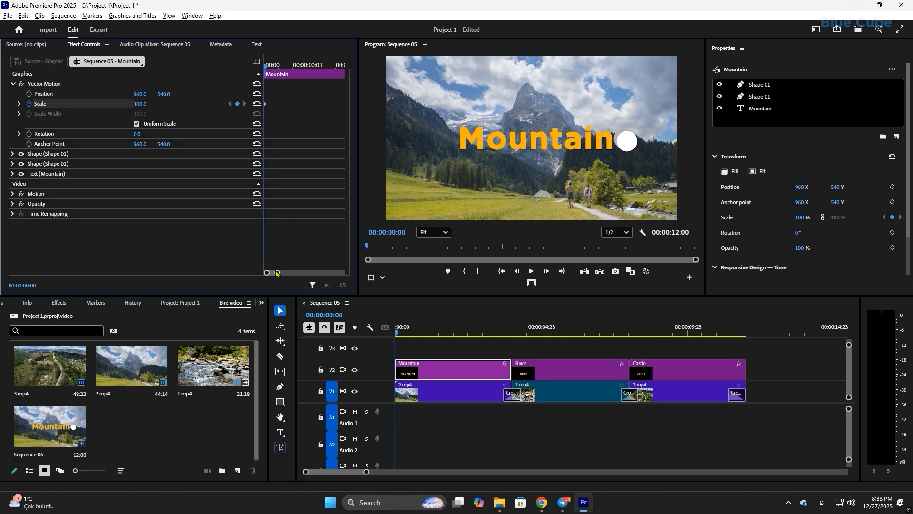
drag(278, 272, 344, 272)
Step: Add a second Vector Motion Scale keyframe of 100 at 00:00:00:15 on the Mountain graphic
drag(405, 330, 415, 334)
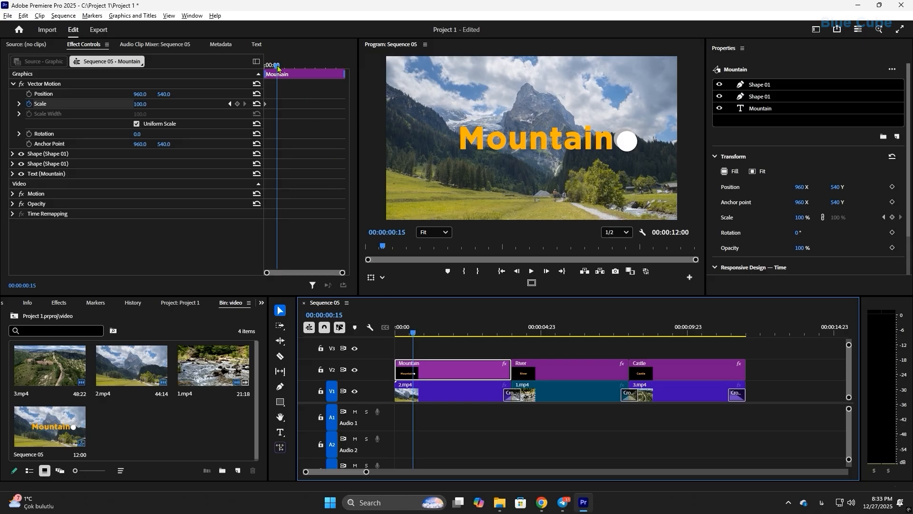
drag(278, 67, 274, 67)
drag(410, 333, 414, 336)
click(237, 105)
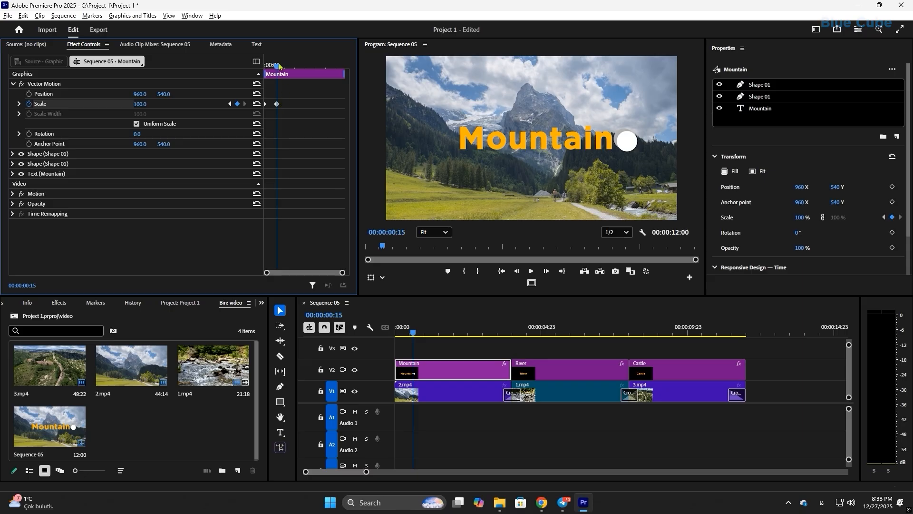
Step: Set the Vector Motion Scale to 60 at the first keyframe, 00:00:00:00
drag(278, 66, 263, 67)
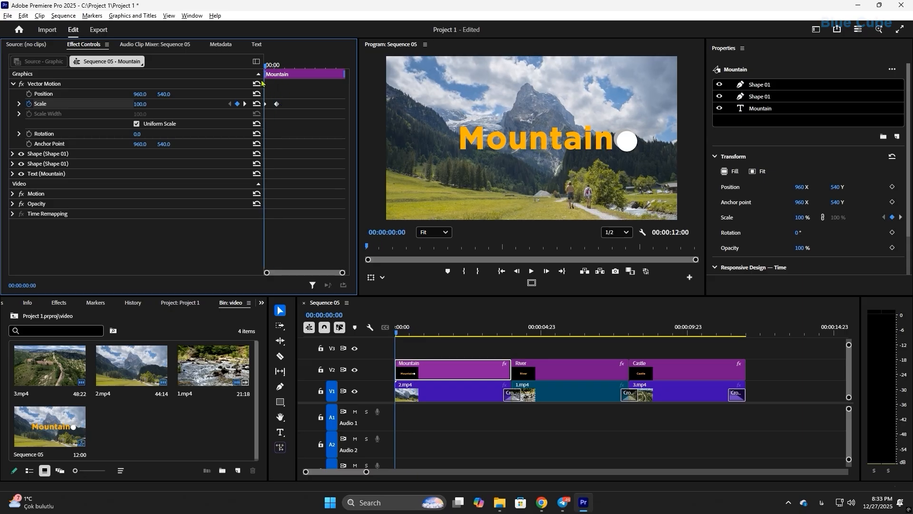
click(147, 103)
text(60)
key(Return)
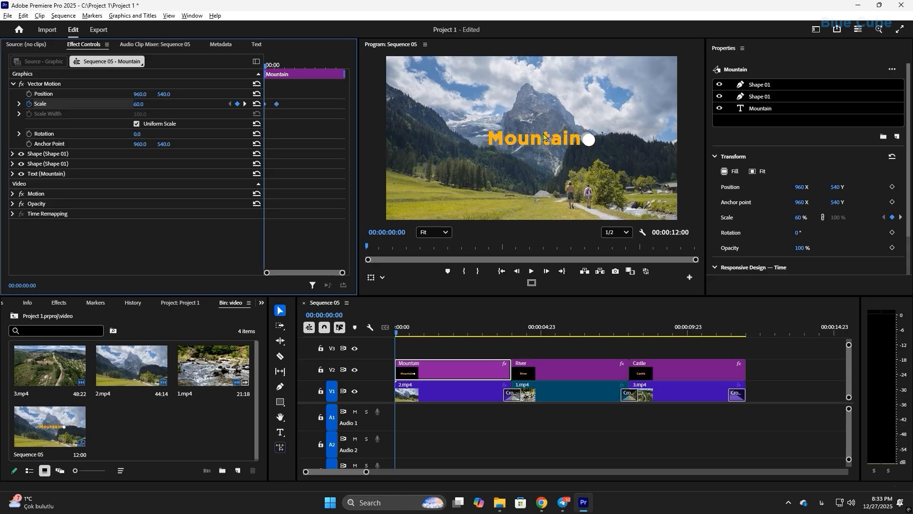
Step: Preview the Mountain title's scale animation twice from the sequence start, returning the playhead to the beginning
click(532, 272)
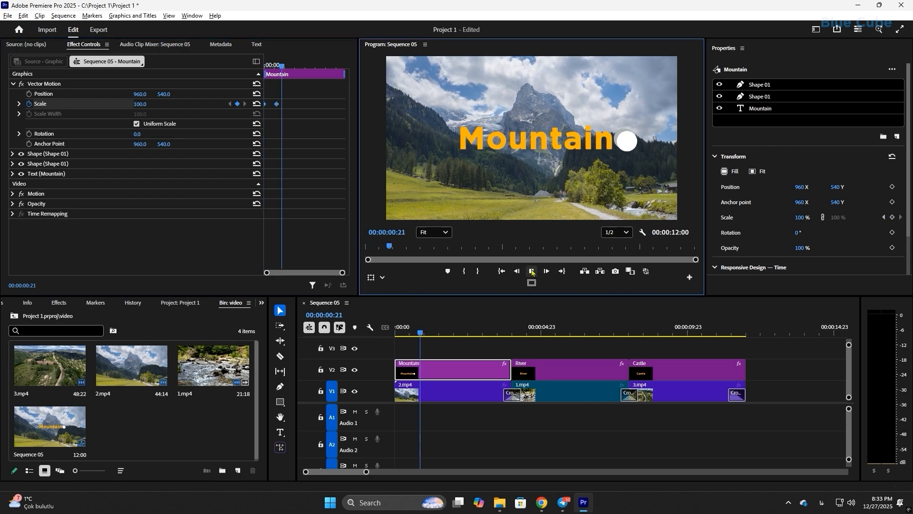
key(space)
drag(427, 329, 383, 339)
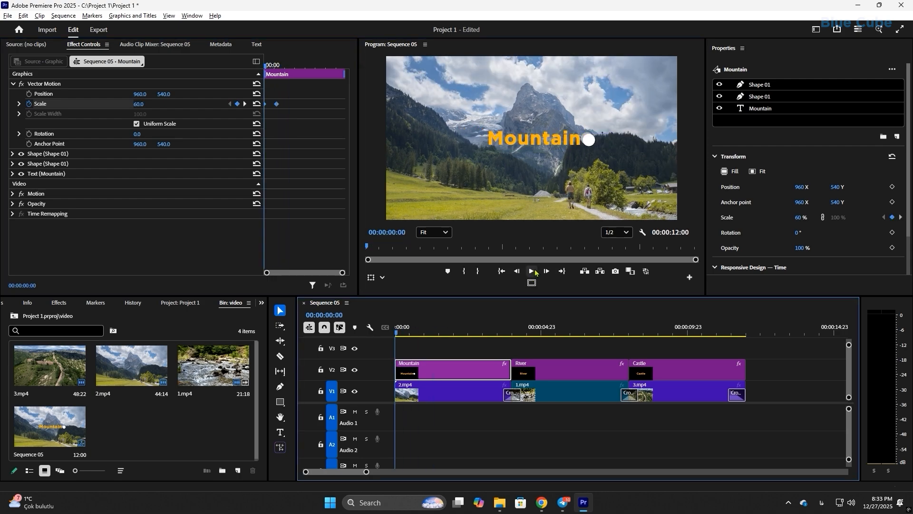
click(533, 271)
click(396, 329)
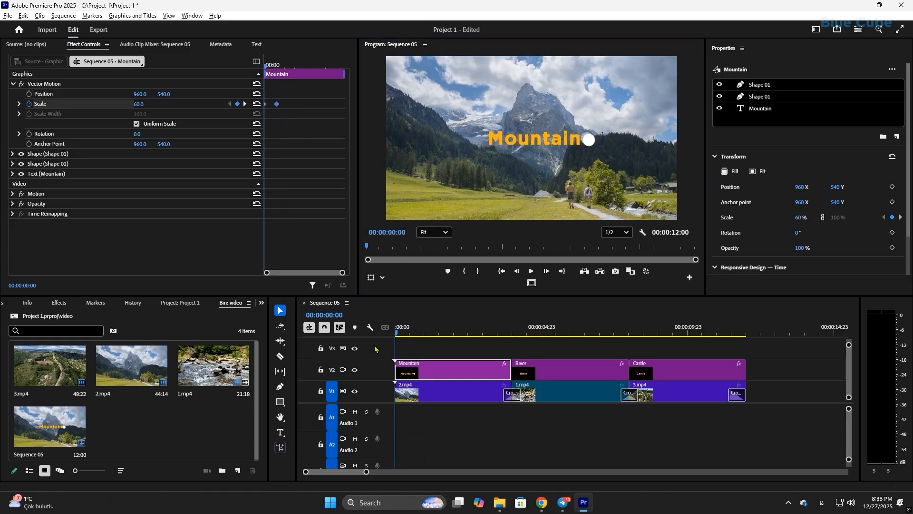
Step: Slow the scale animation by moving its second keyframe to slightly past one second, and preview it twice from the start
click(277, 108)
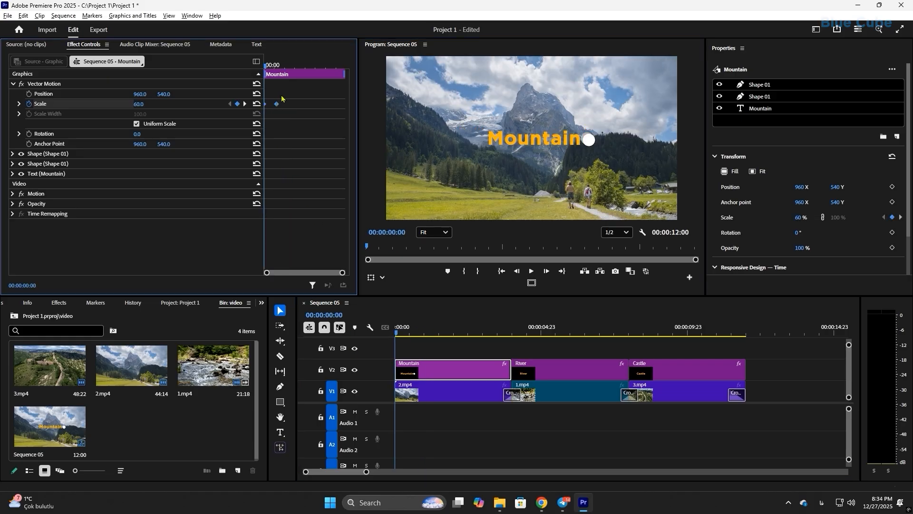
drag(277, 105, 291, 104)
click(532, 271)
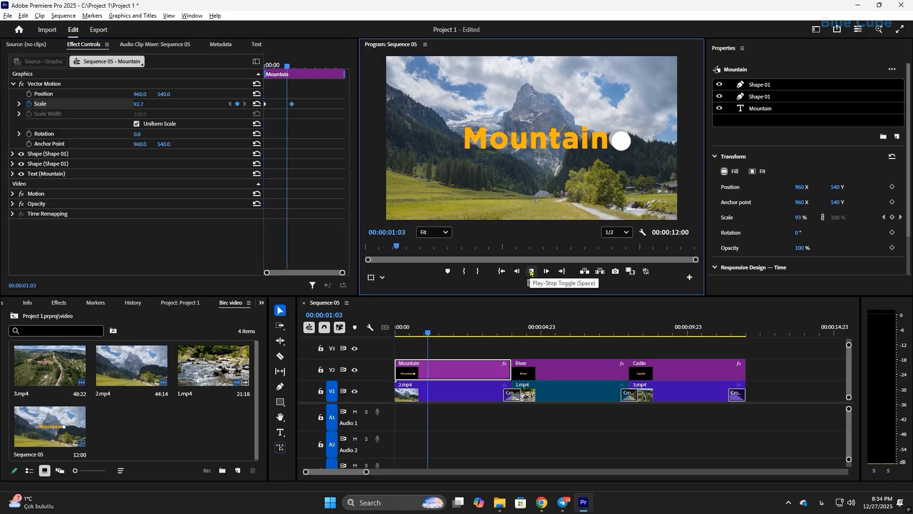
click(531, 270)
key(Home)
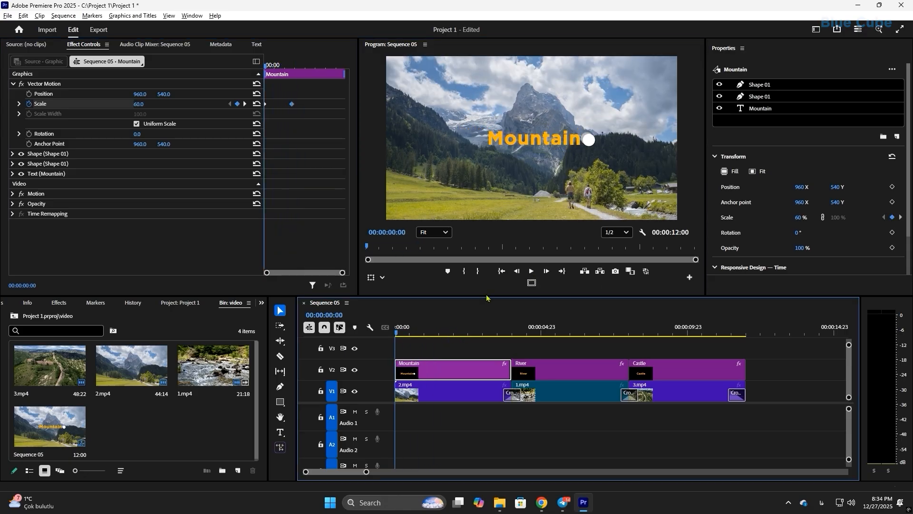
click(531, 270)
click(531, 271)
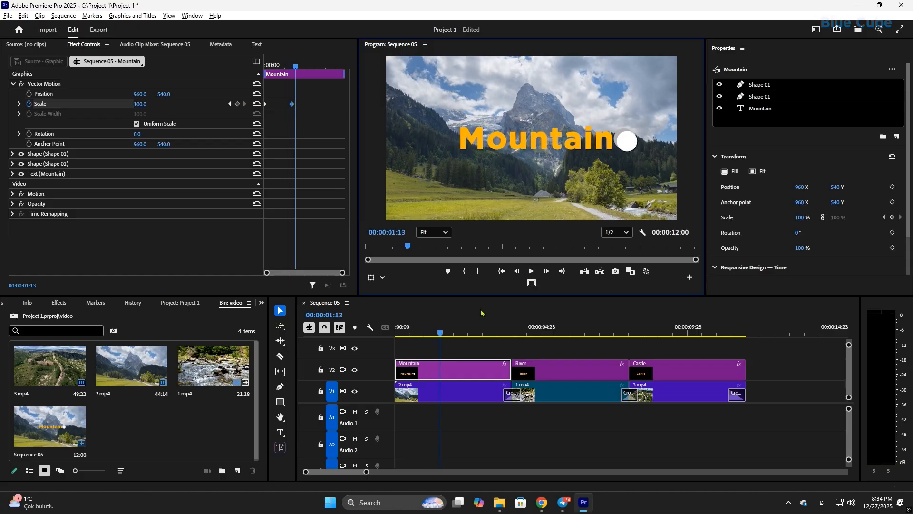
key(Home)
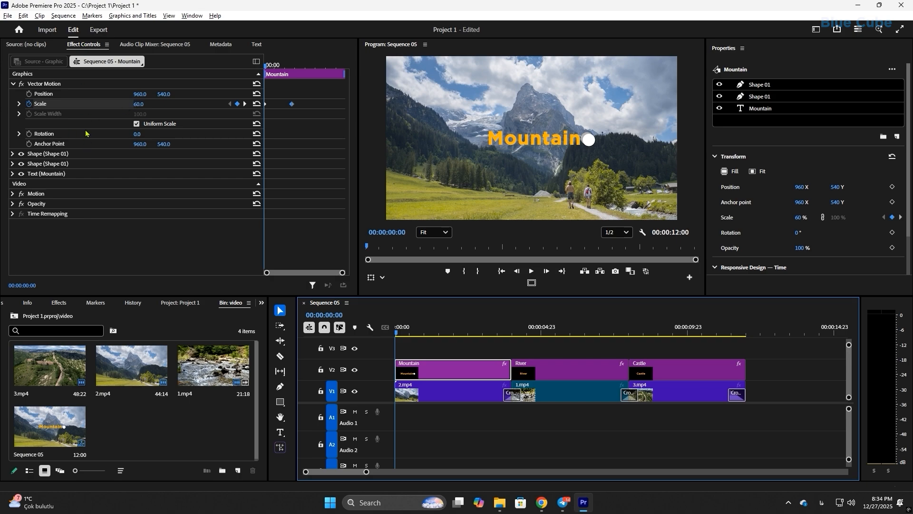
click(325, 98)
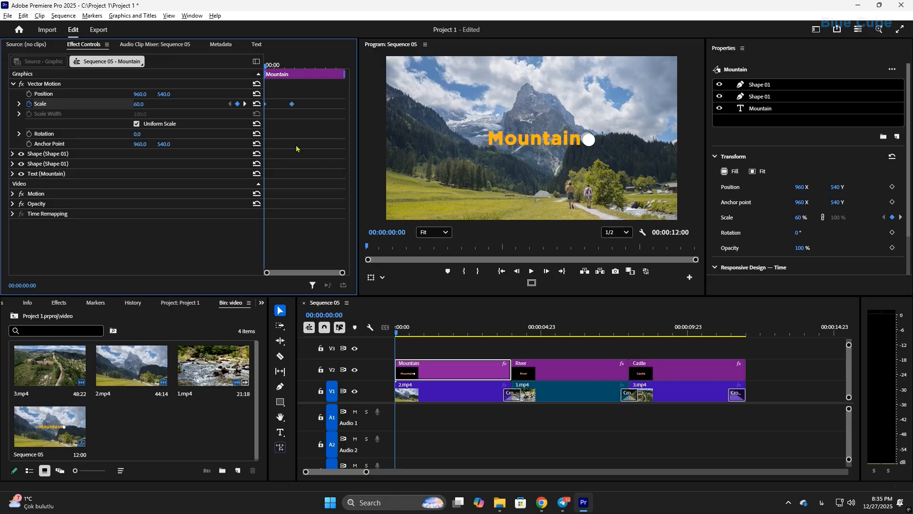
Step: Delete the Mountain title's Vector Motion Scale keyframes, turn off Scale animation, and collapse Vector Motion
key(Delete)
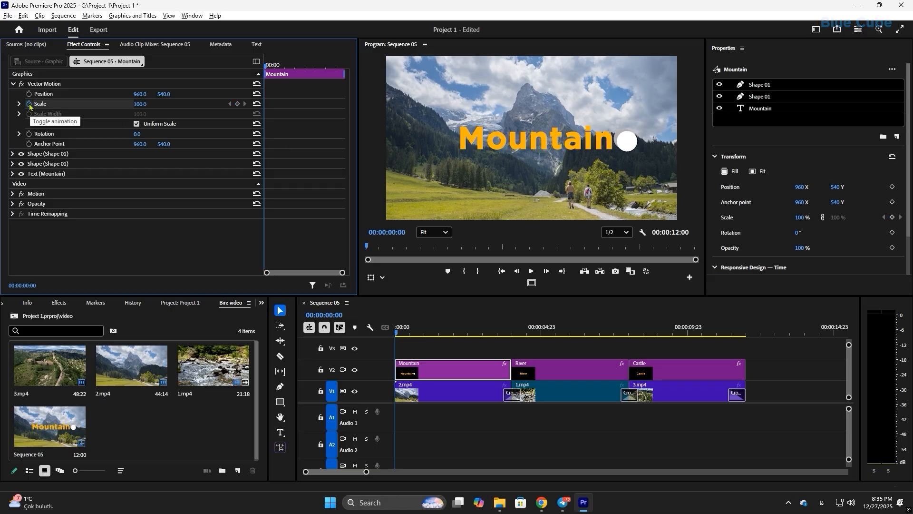
click(30, 105)
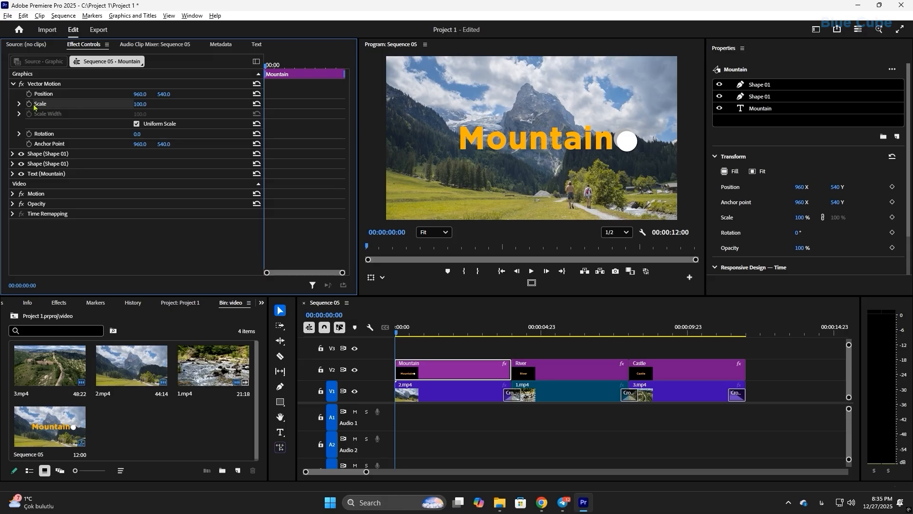
click(29, 105)
click(30, 105)
key(Return)
click(12, 84)
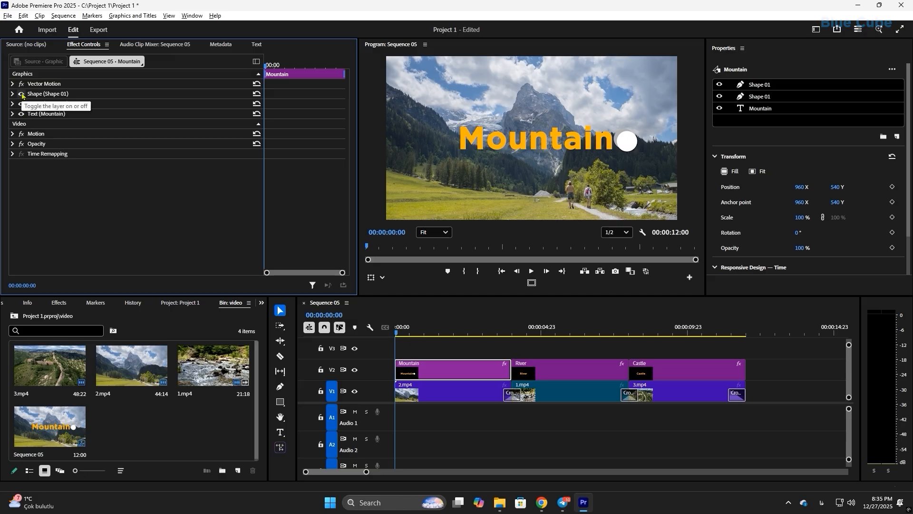
Step: Temporarily hide and show the first Shape 01 layer and the Mountain text layer of the title
click(22, 94)
click(21, 94)
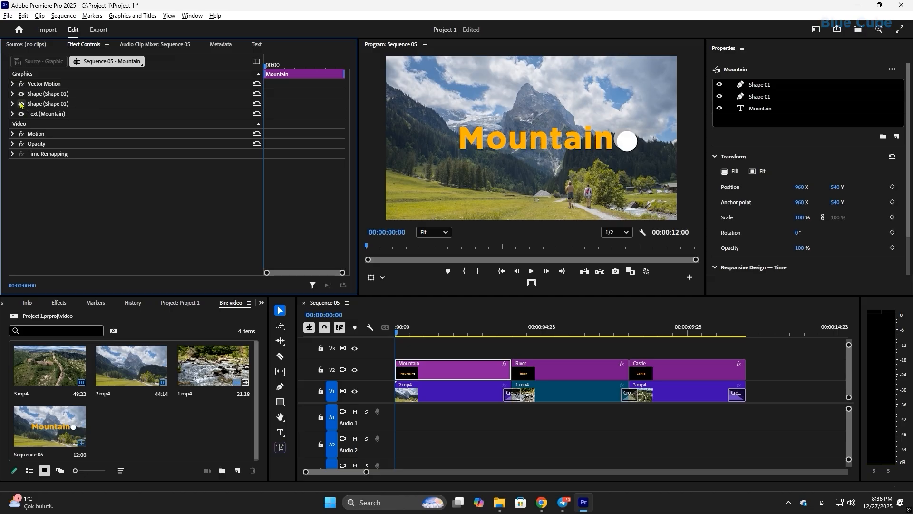
click(21, 114)
click(21, 115)
click(22, 114)
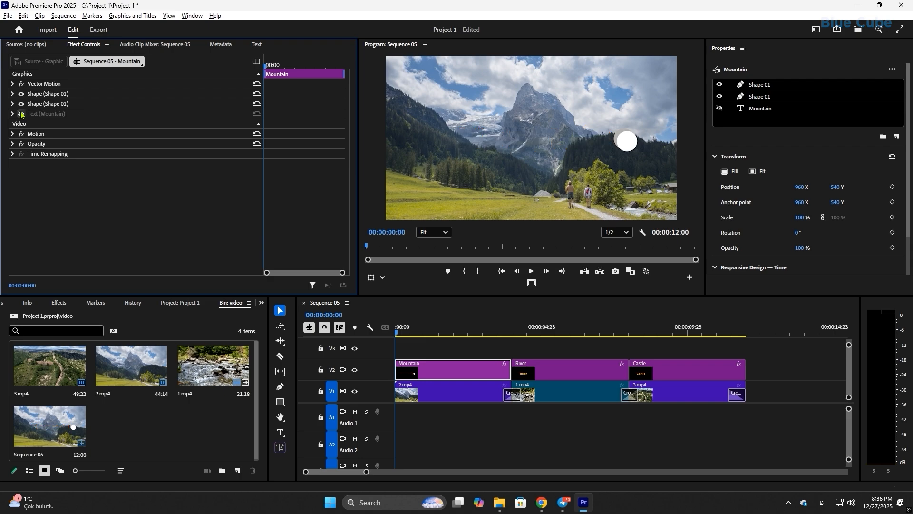
click(21, 114)
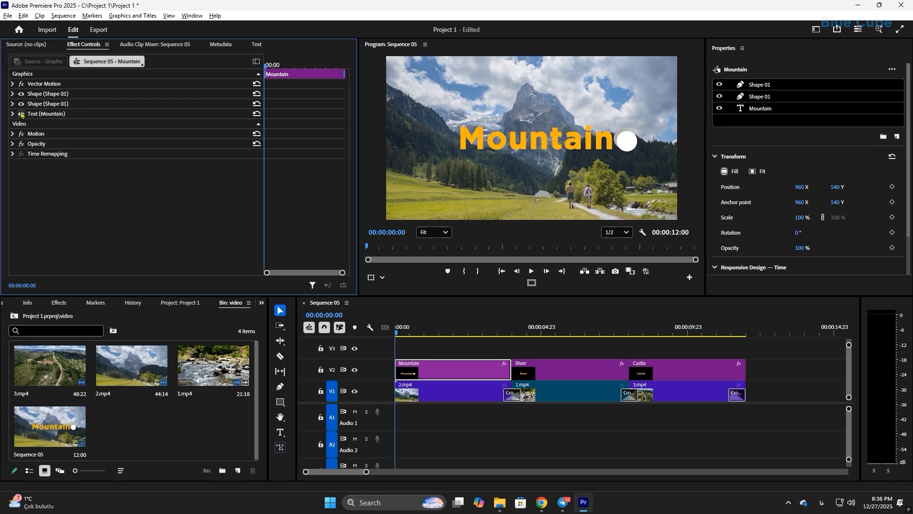
Step: Try the Darken, Linear Burn, Lighten, Color Dodge and Soft Light opacity blend modes on the Mountain title
click(12, 144)
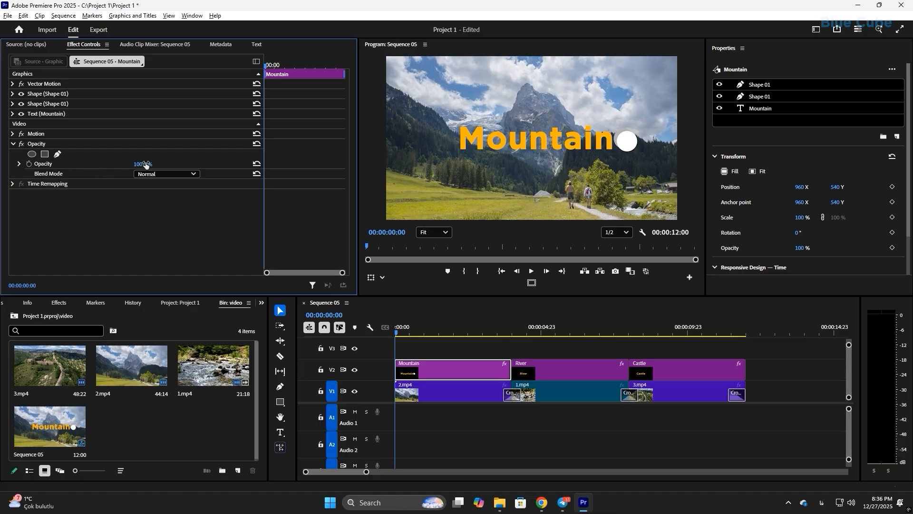
mouse_move(143, 164)
mouse_down()
mouse_move(106, 164)
mouse_move(143, 164)
mouse_up()
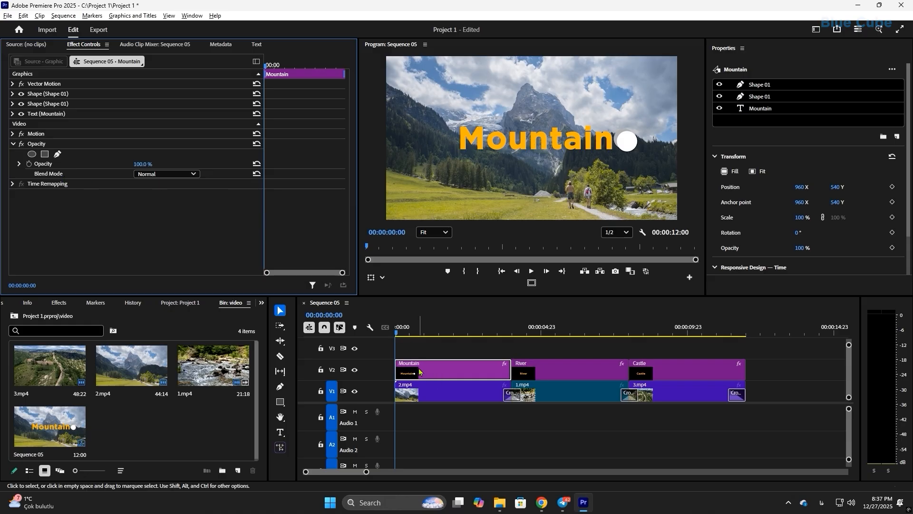
click(192, 176)
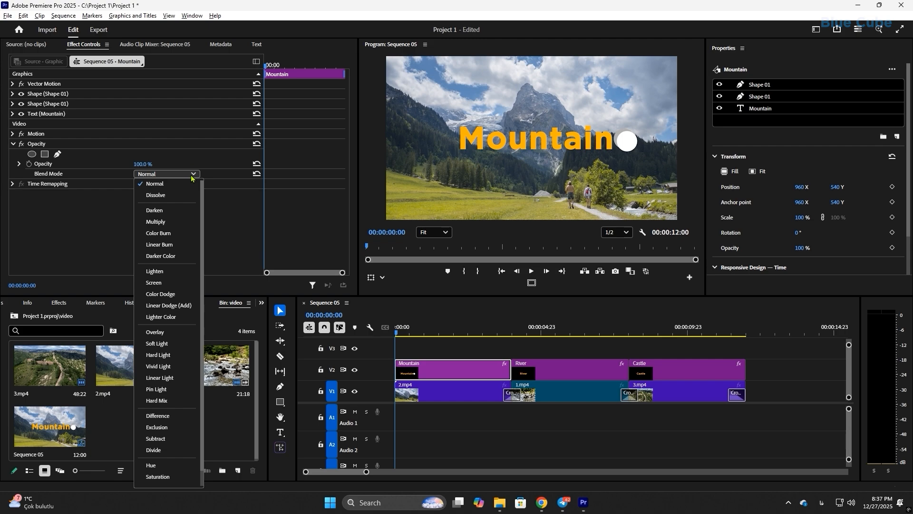
click(176, 213)
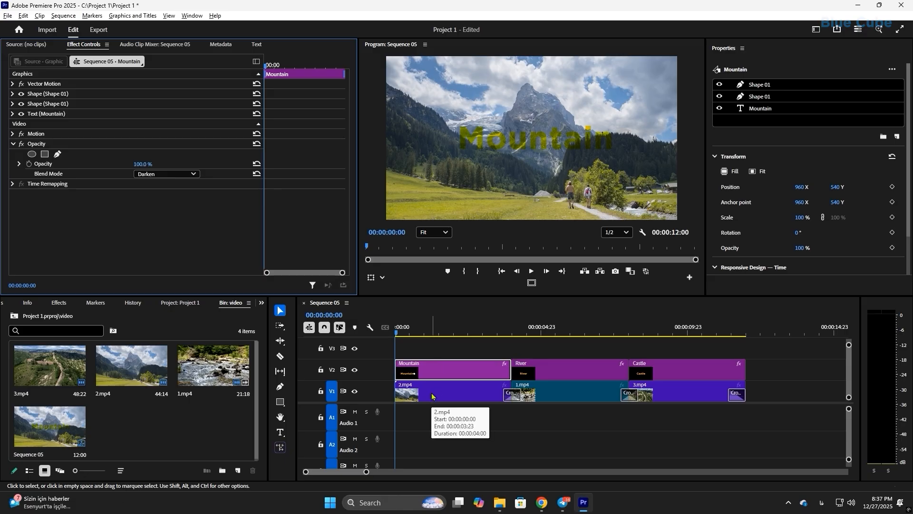
click(187, 175)
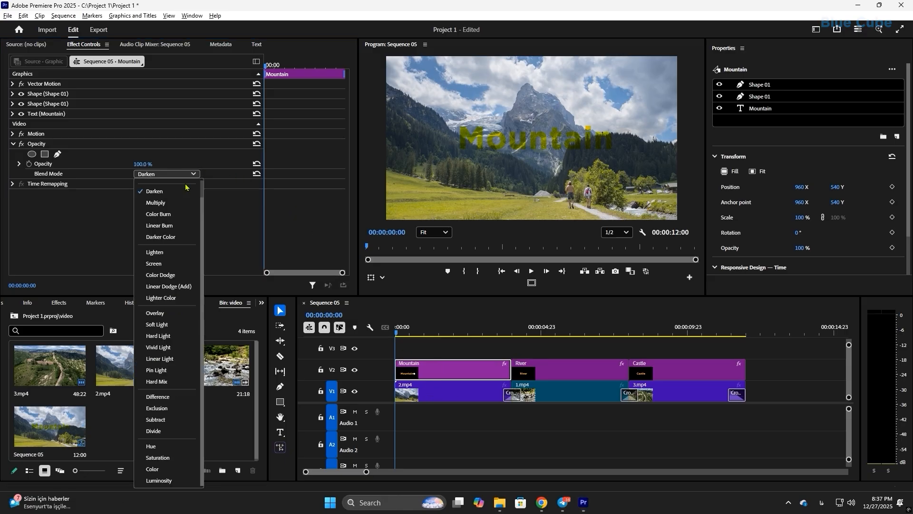
click(176, 232)
click(193, 174)
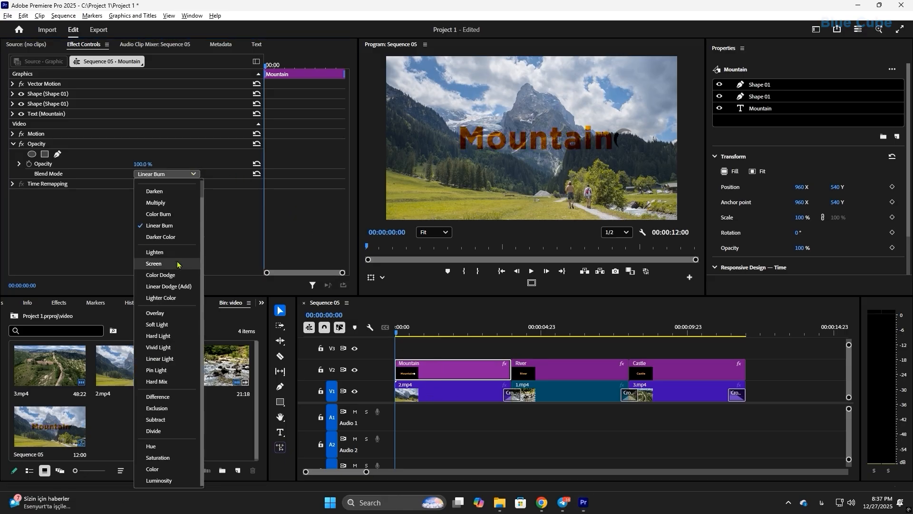
click(178, 253)
click(196, 174)
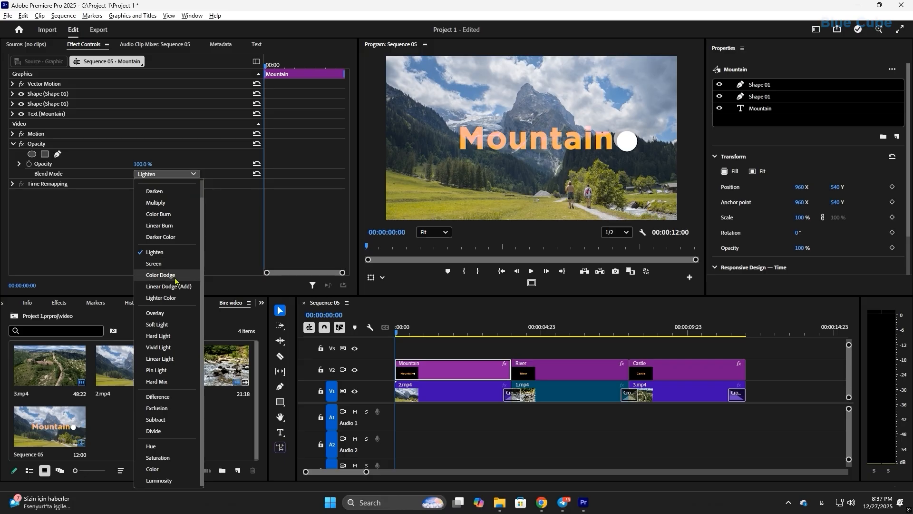
click(177, 275)
click(190, 174)
click(164, 324)
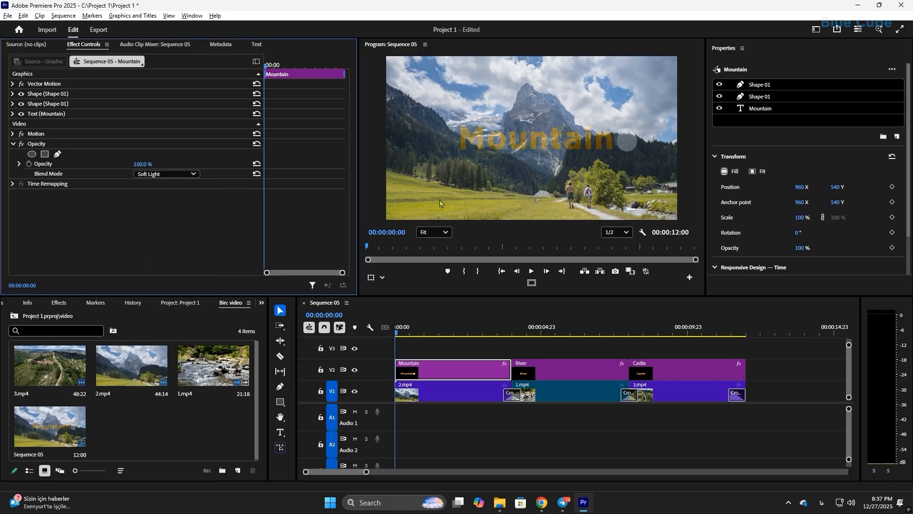
Step: Restore the Mountain title's opacity blend mode to Normal
click(161, 175)
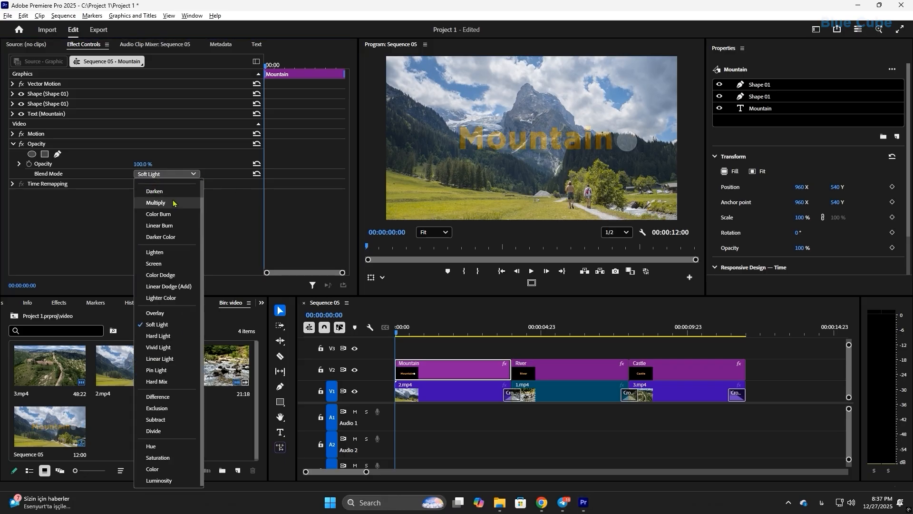
scroll(173, 205, up, 2)
click(172, 209)
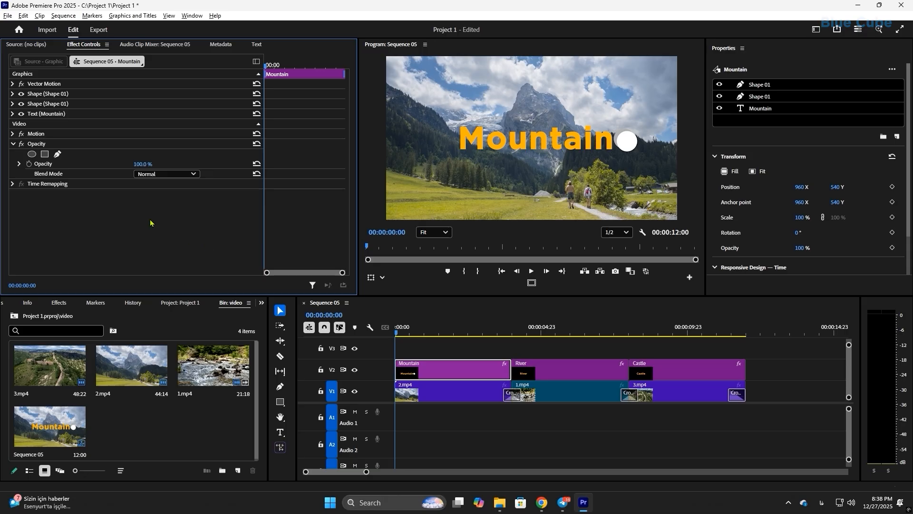
Step: Show the Mountain title's Time Remapping property and the Motion properties of the 2.mp4 clip on V1
click(12, 184)
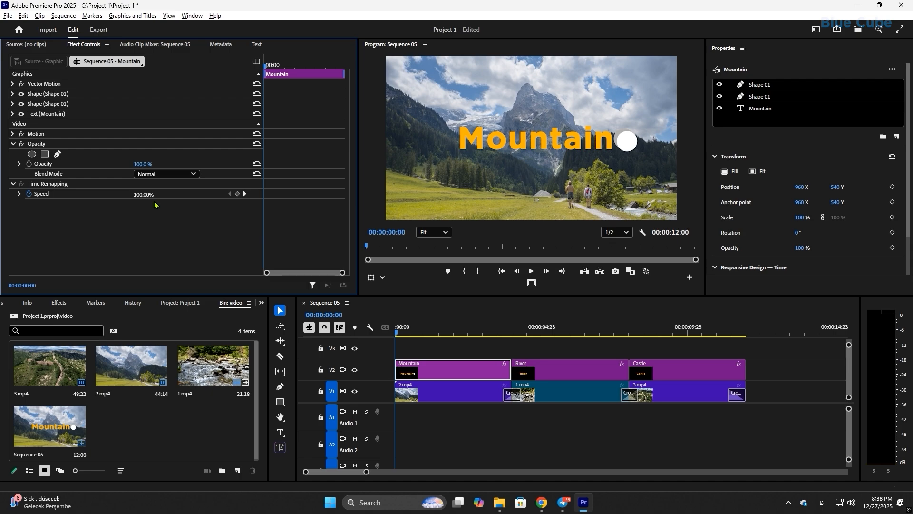
click(443, 395)
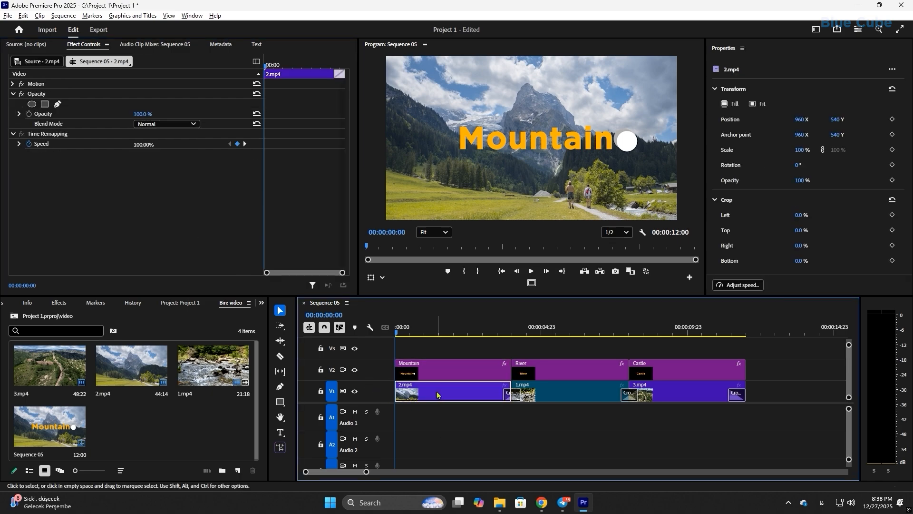
click(14, 94)
click(13, 84)
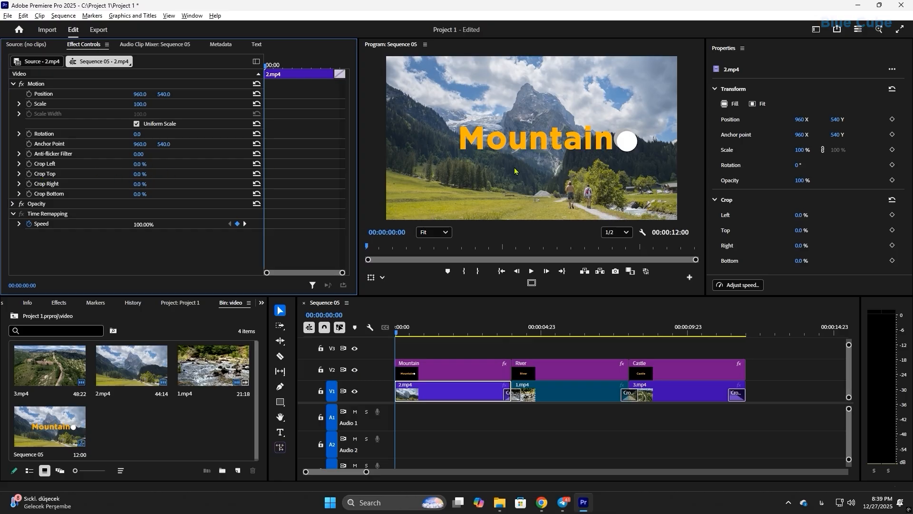
Step: Try a Crop Left of 50% on the 2.mp4 clip and undo it
click(421, 392)
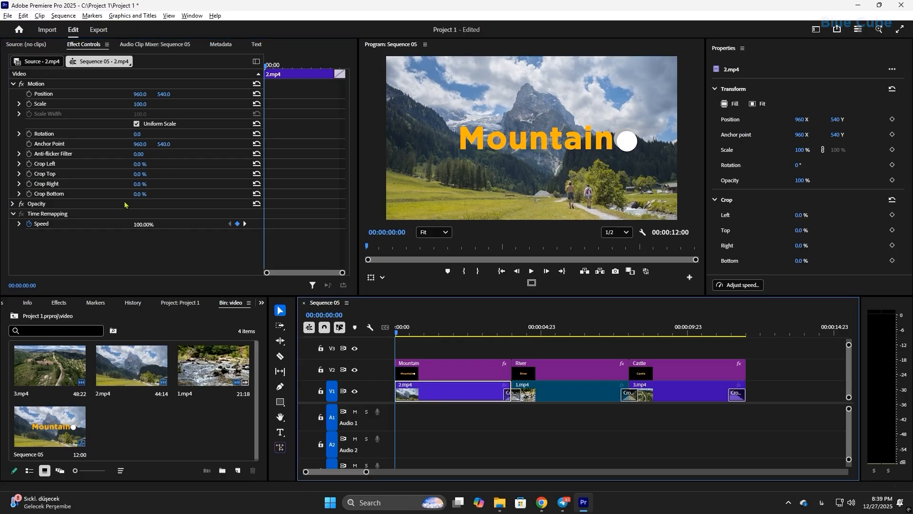
drag(140, 164, 164, 164)
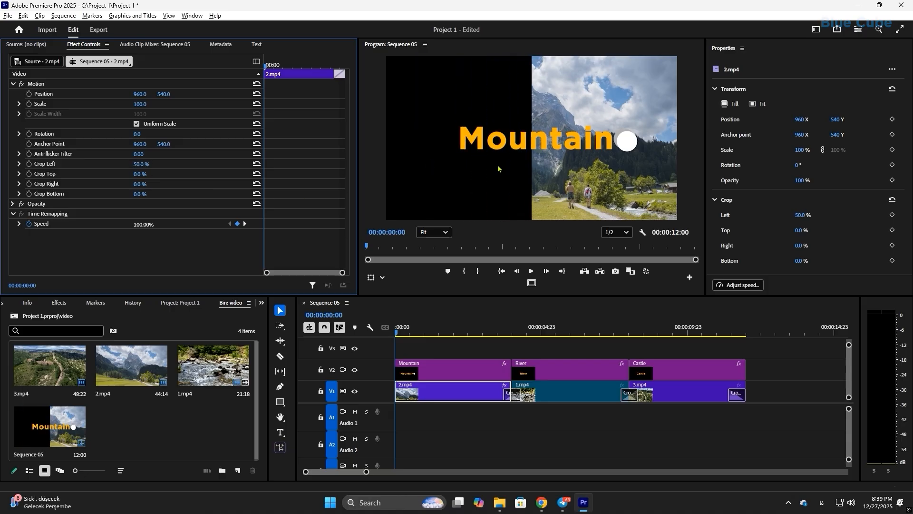
key(ctrl+z)
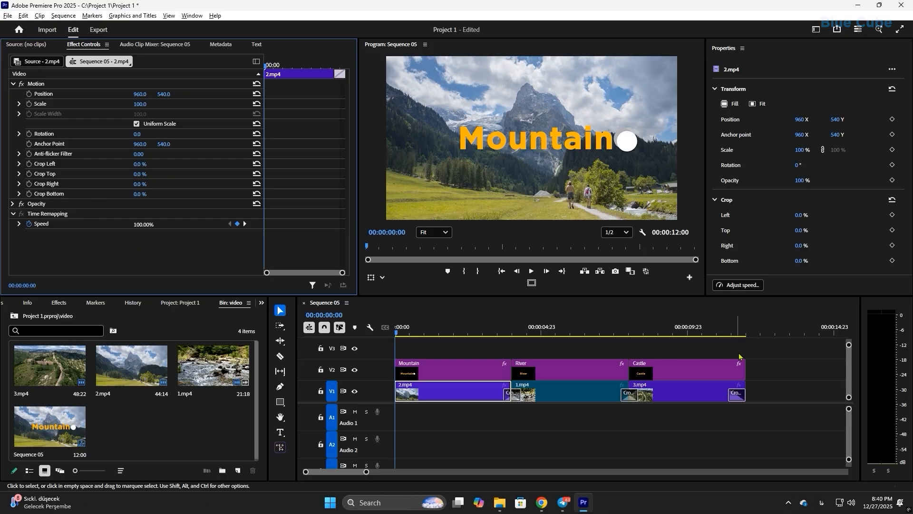
Step: Shift the title clips on V2 so Mountain starts above 3.mp4, and move 1.mp4 onto V2 directly above 2.mp4
drag(780, 353, 688, 368)
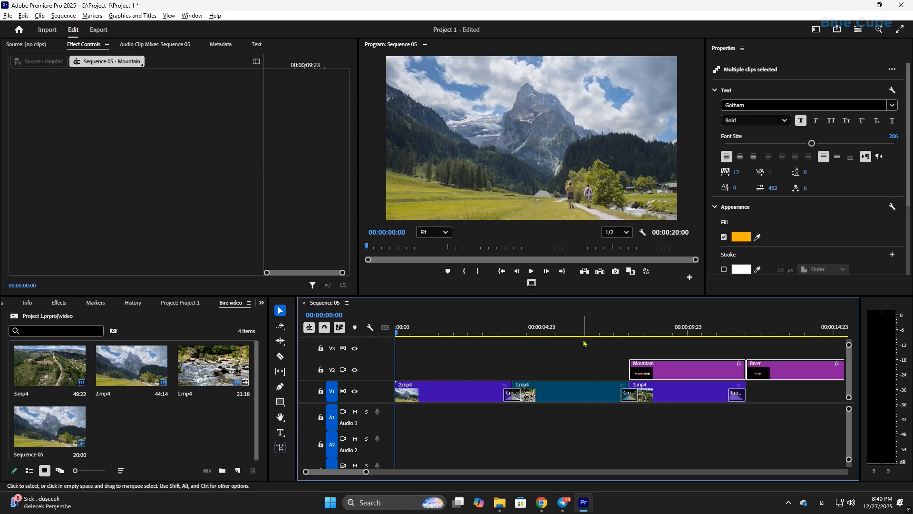
click(549, 391)
drag(550, 392, 434, 363)
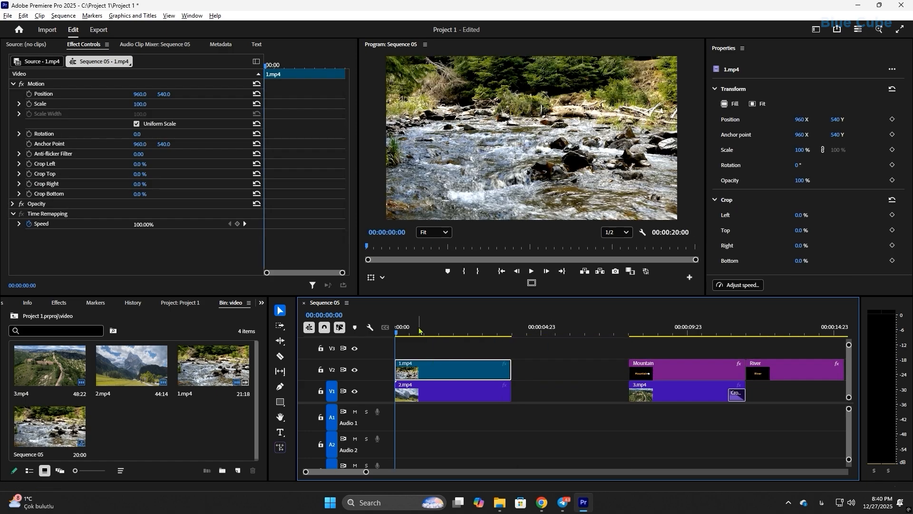
Step: Scrub through the stacked clips and add a Crop Left keyframe of 0% to 1.mp4 at 00:00:00:00
drag(419, 331, 438, 332)
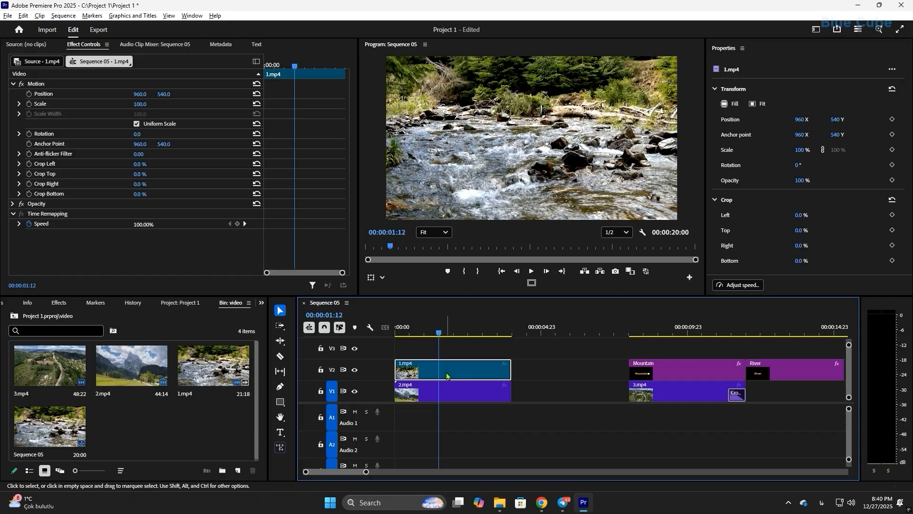
drag(444, 331, 432, 333)
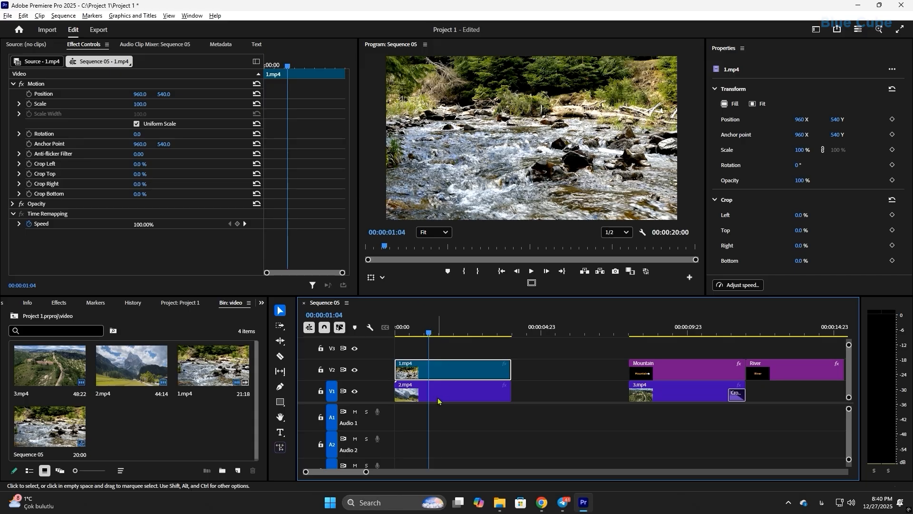
drag(429, 333, 398, 338)
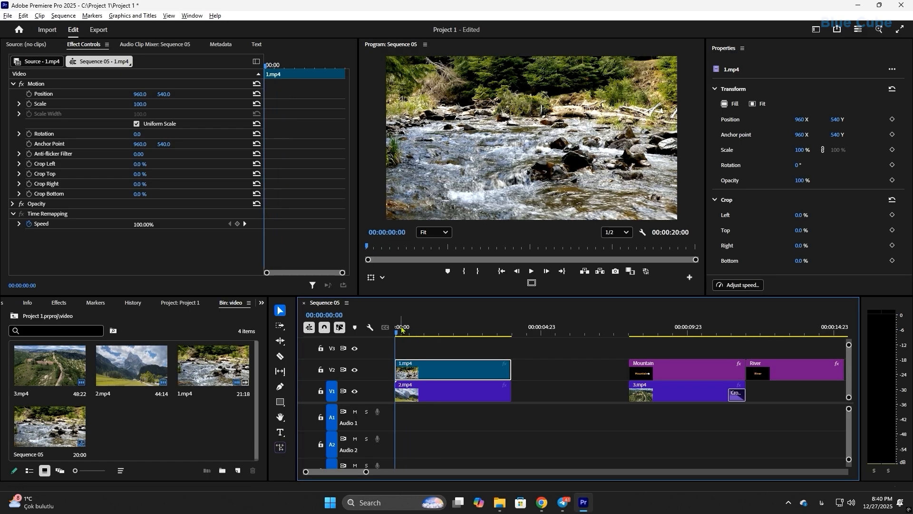
click(29, 164)
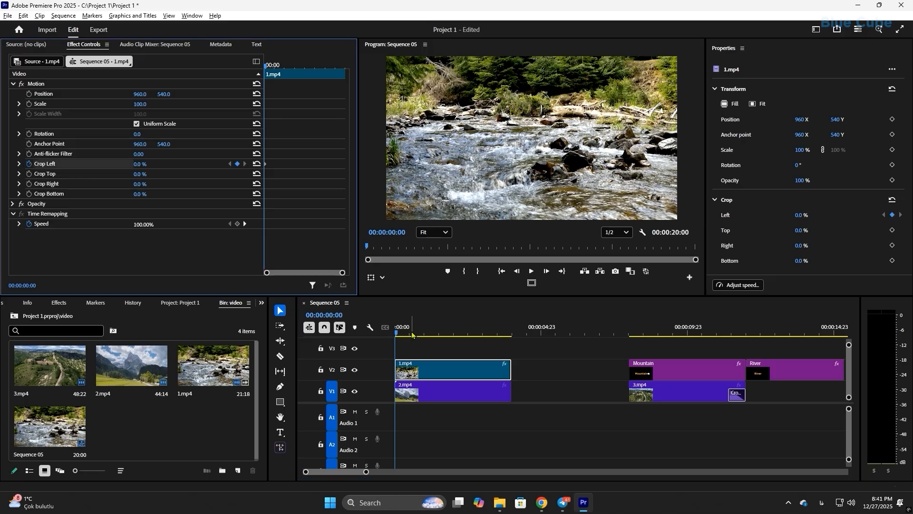
Step: Add a second Crop Left keyframe of 100% to 1.mp4 at 00:00:01:09
drag(412, 334, 434, 333)
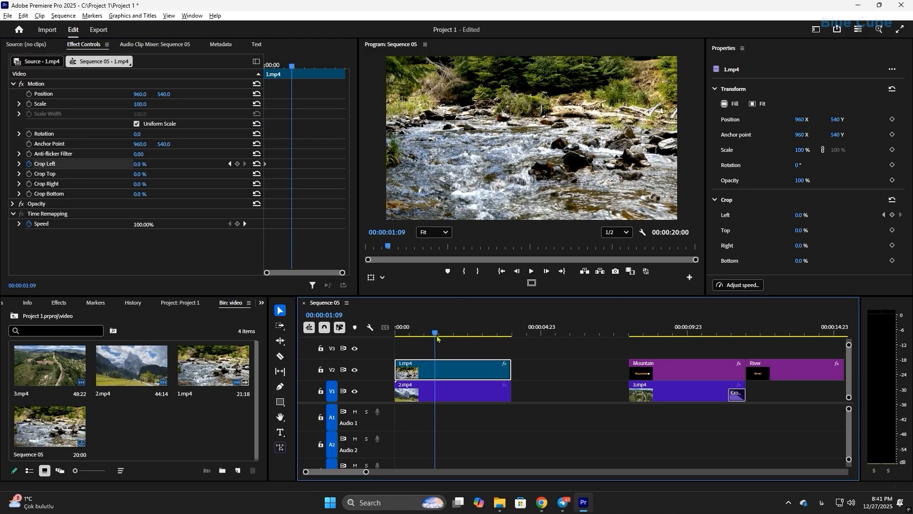
click(238, 163)
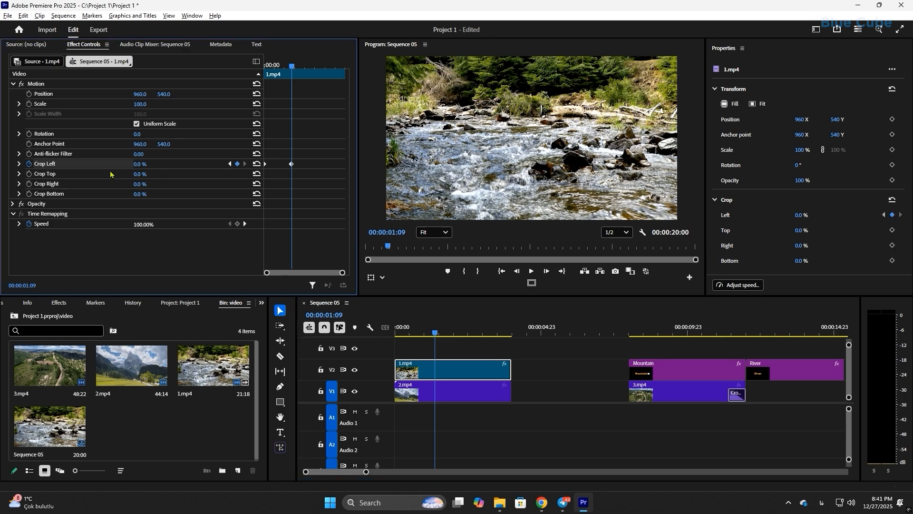
drag(136, 166, 184, 166)
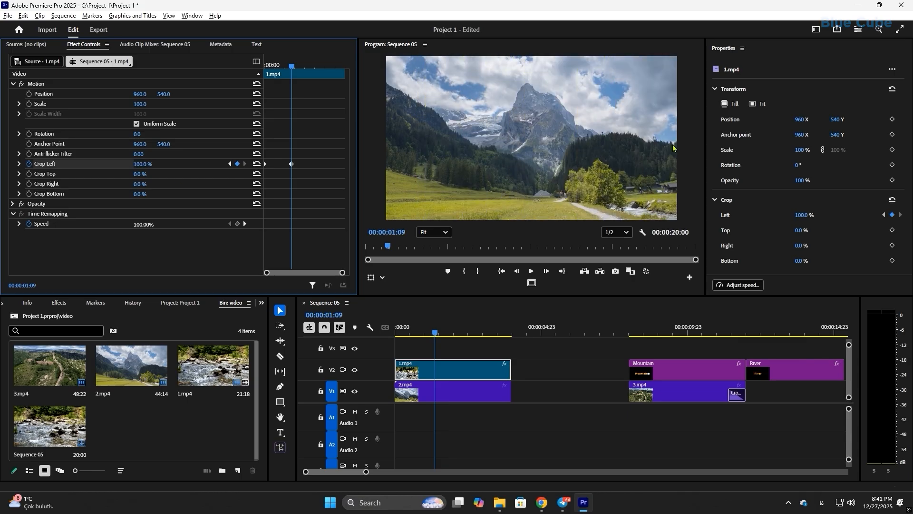
Step: Preview the animated left-crop reveal of 2.mp4 from the sequence start, replaying it once
key(Home)
click(531, 271)
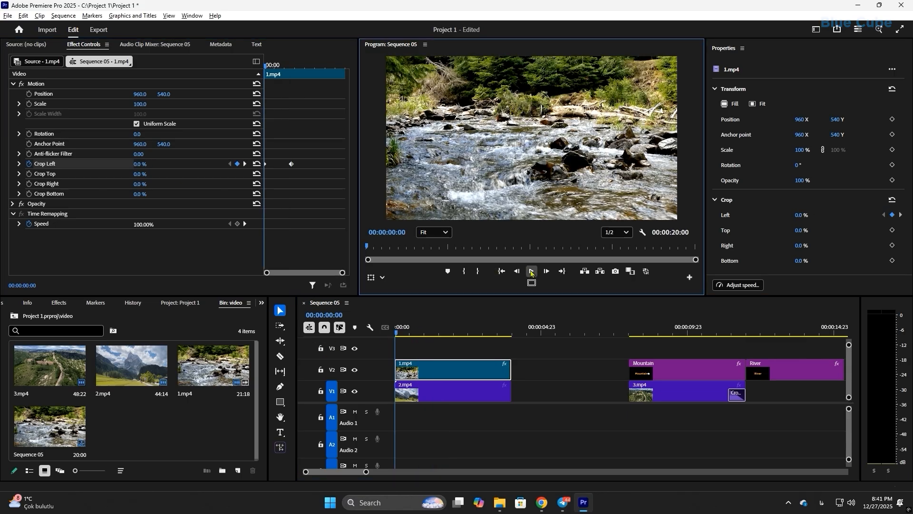
click(420, 369)
key(Home)
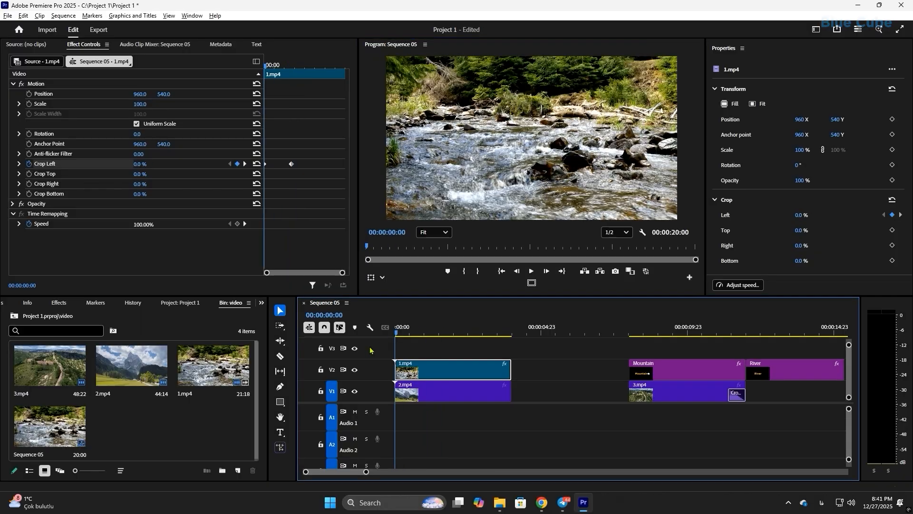
click(531, 271)
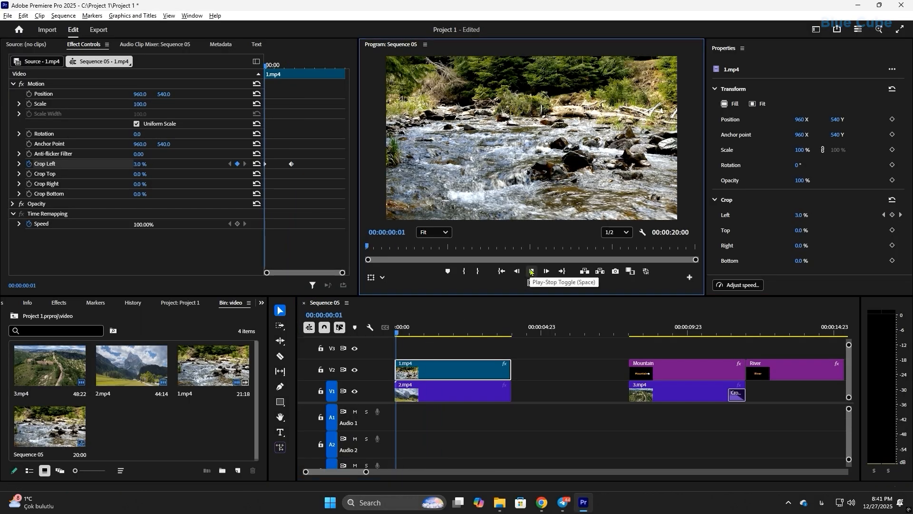
click(531, 271)
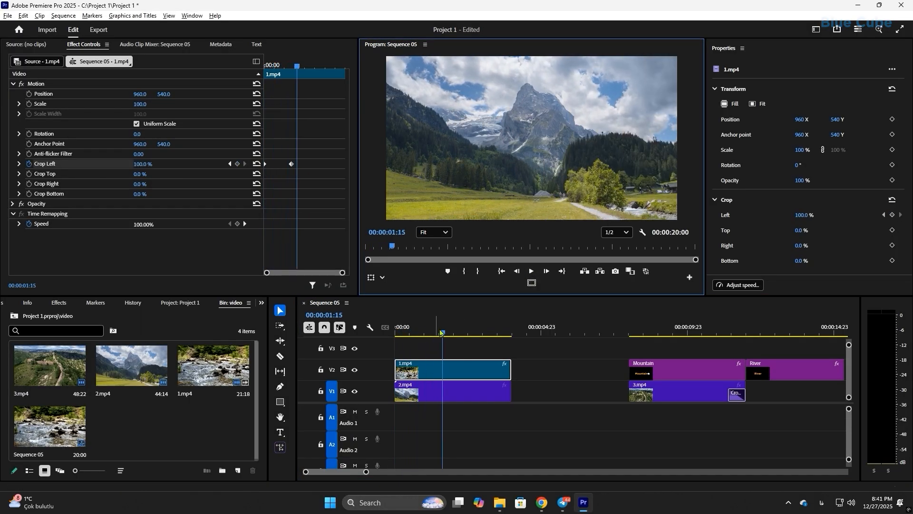
Step: Play the Crop Left transition on 1.mp4 once more and return the playhead to the sequence start
drag(452, 328, 379, 351)
click(532, 271)
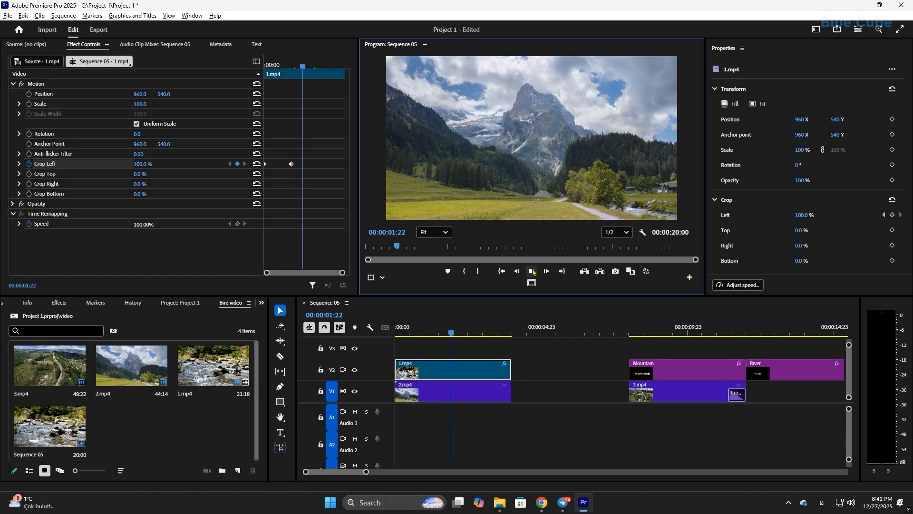
click(531, 271)
drag(482, 327, 337, 366)
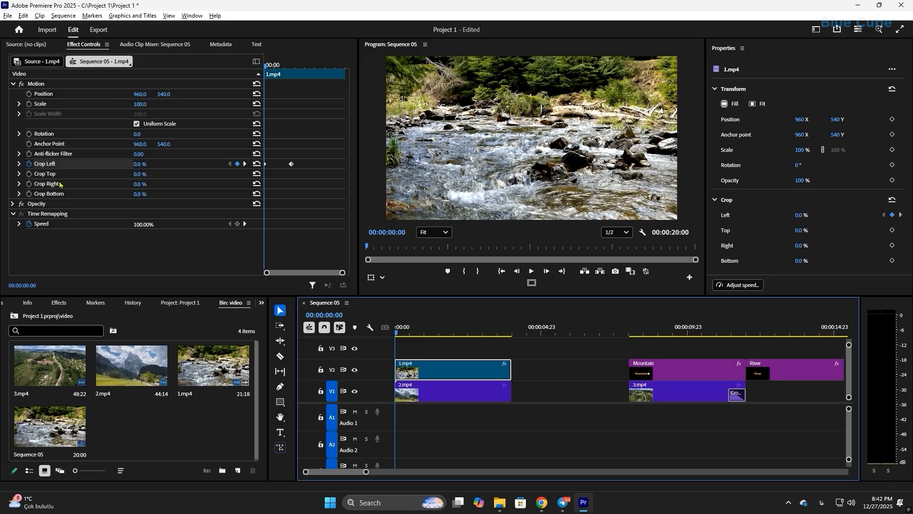
Step: Remove all Crop Left keyframes from 1.mp4 and try adjusting its Crop Top value
click(29, 165)
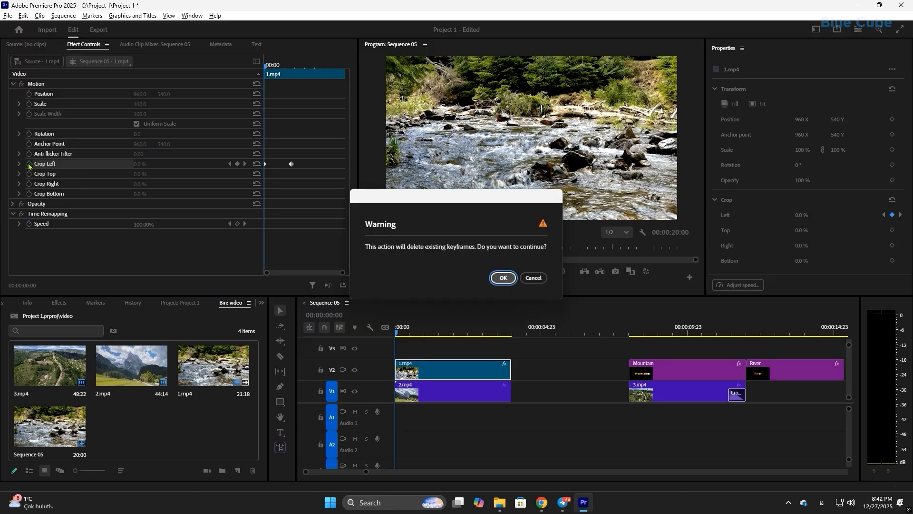
click(503, 278)
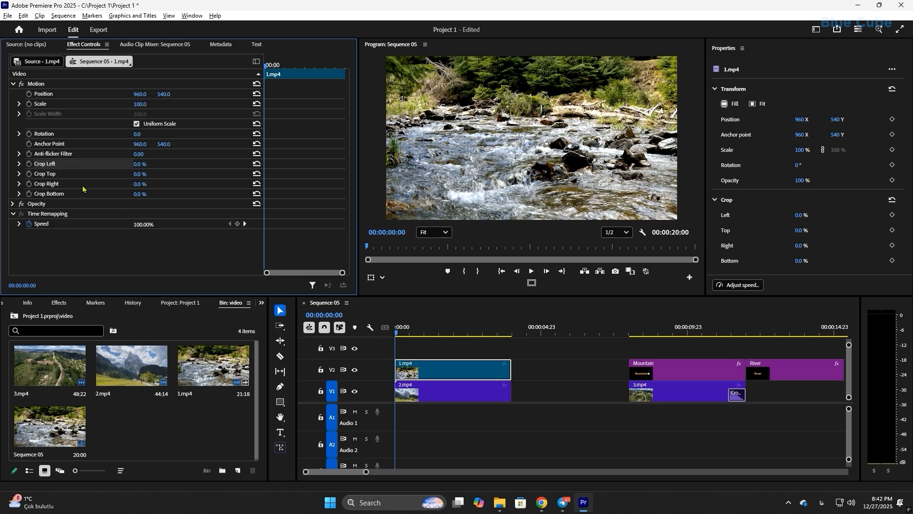
drag(140, 173, 144, 227)
key(ctrl+z)
key(ctrl+z)
Step: Set the Scale of 1.mp4 to 59, and try a horizontal Position of 1047 with Scale at 101
click(145, 103)
text(59)
key(Return)
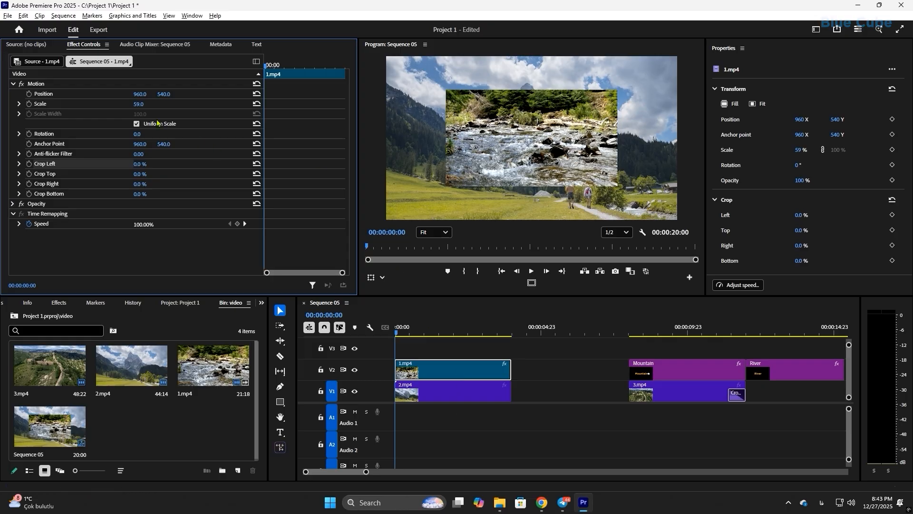
drag(140, 94, 187, 100)
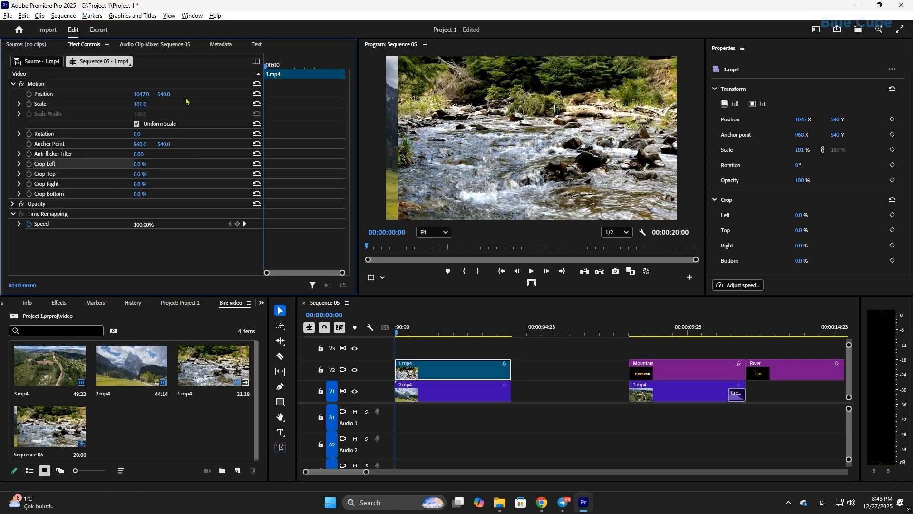
Step: Undo the property changes and clip moves back to the original Mountain, River and Castle arrangement, and select the Mountain title
key(ctrl+z)
key(ctrl+z)
key(ctrl+z)
key(ctrl+z)
key(ctrl+z)
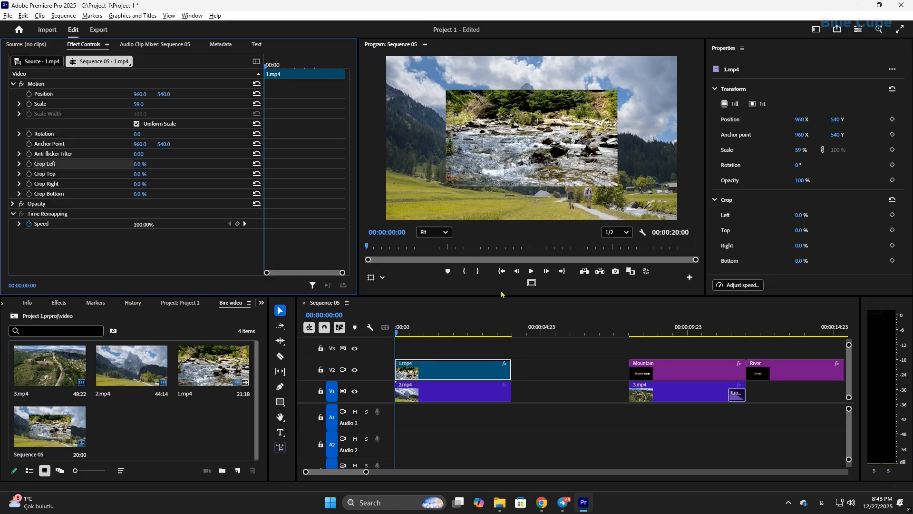
key(ctrl+z)
key(ctrl+z)
key(ctrl+z)
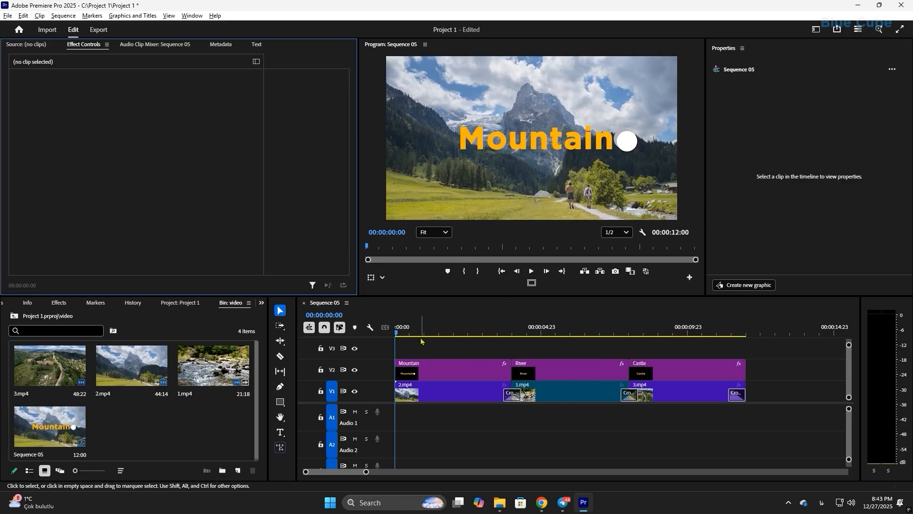
click(418, 373)
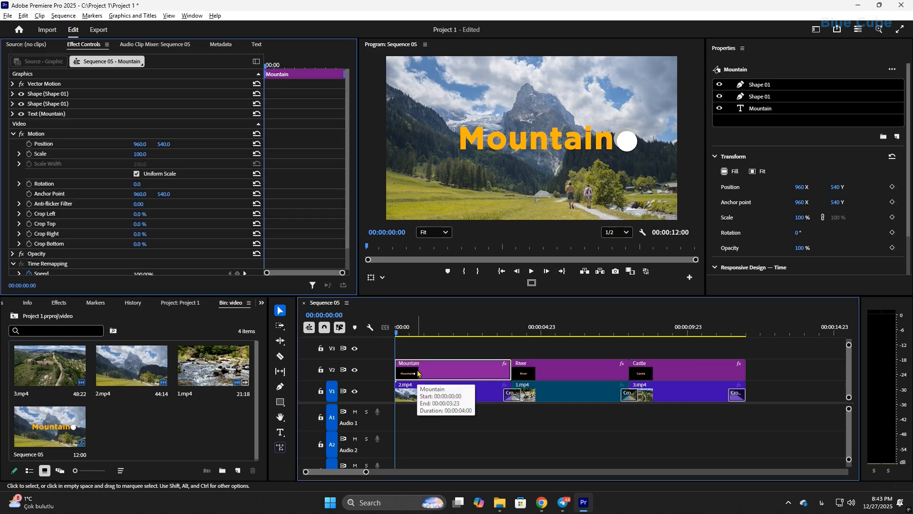